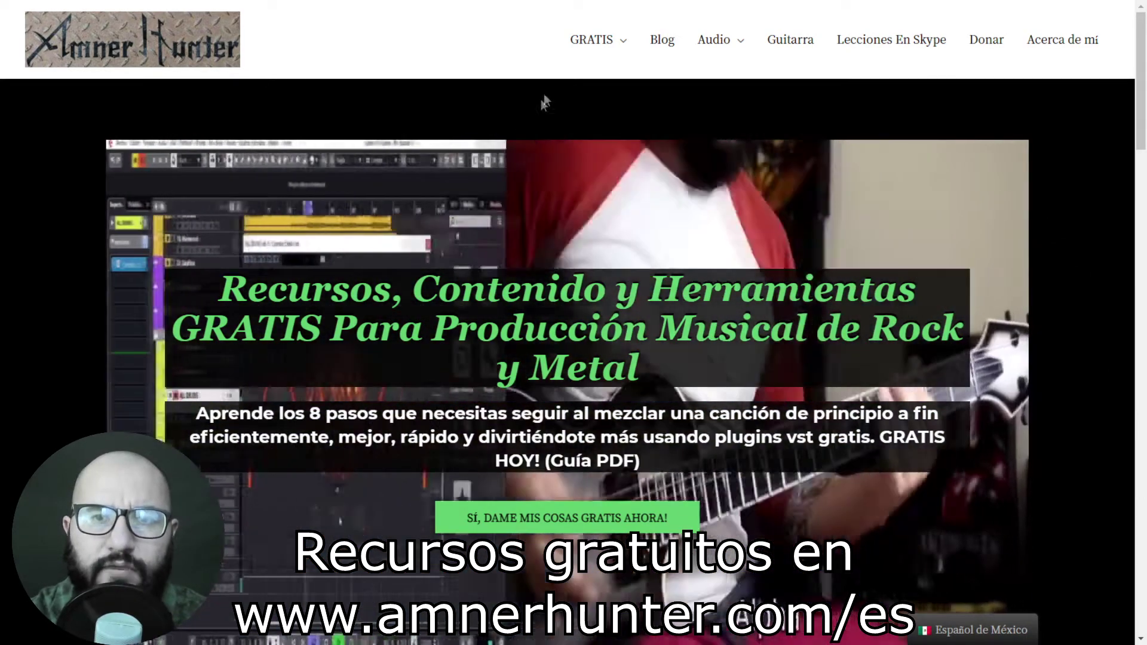
- Examine the CHANNEV channel strip's Mic, Line and Drive gain controls alongside the EQ Curve Analyzer
{"action": "mouse_move", "coordinate": [592, 42]}
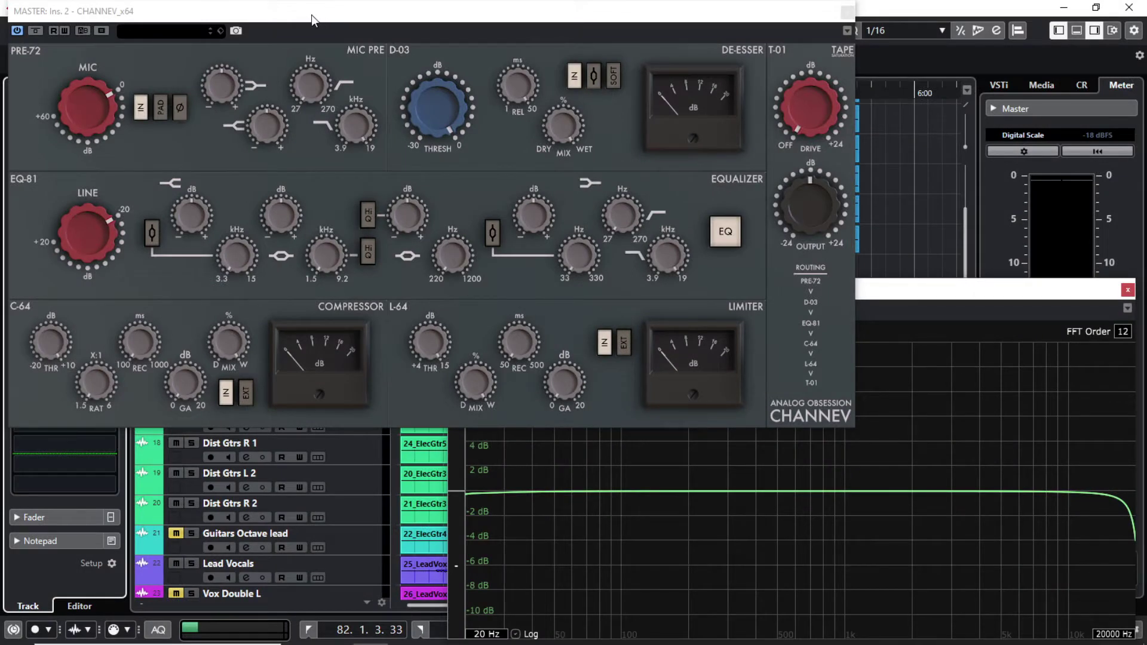
{"action": "left_click", "coordinate": [186, 66]}
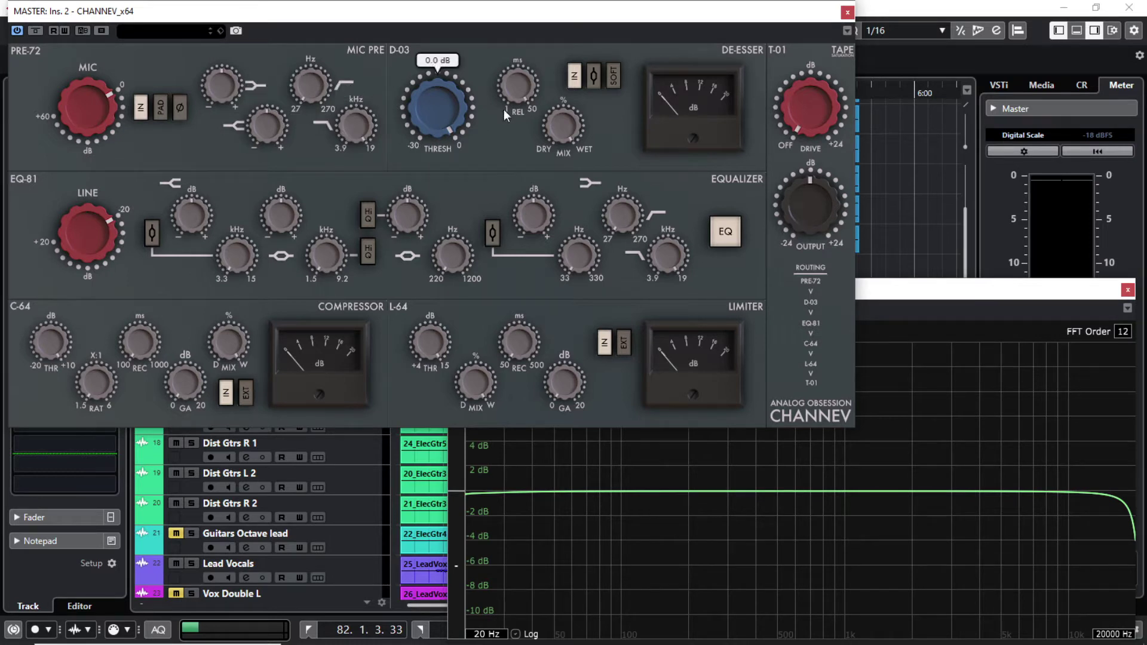
{"action": "left_click", "coordinate": [925, 295]}
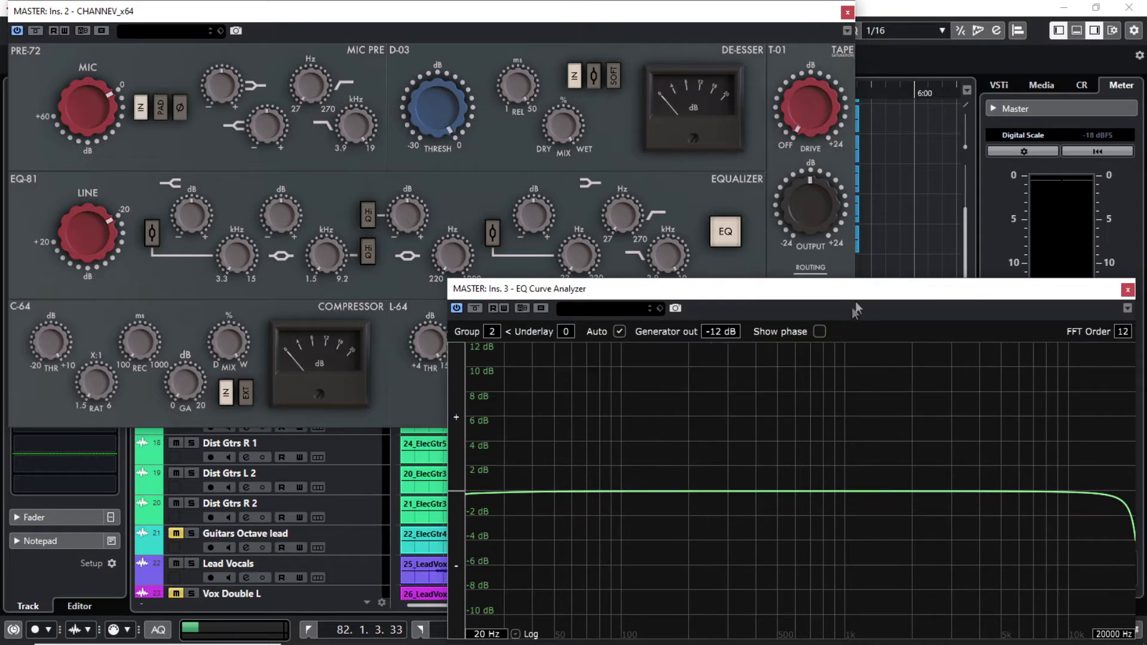
{"action": "left_click", "coordinate": [87, 77]}
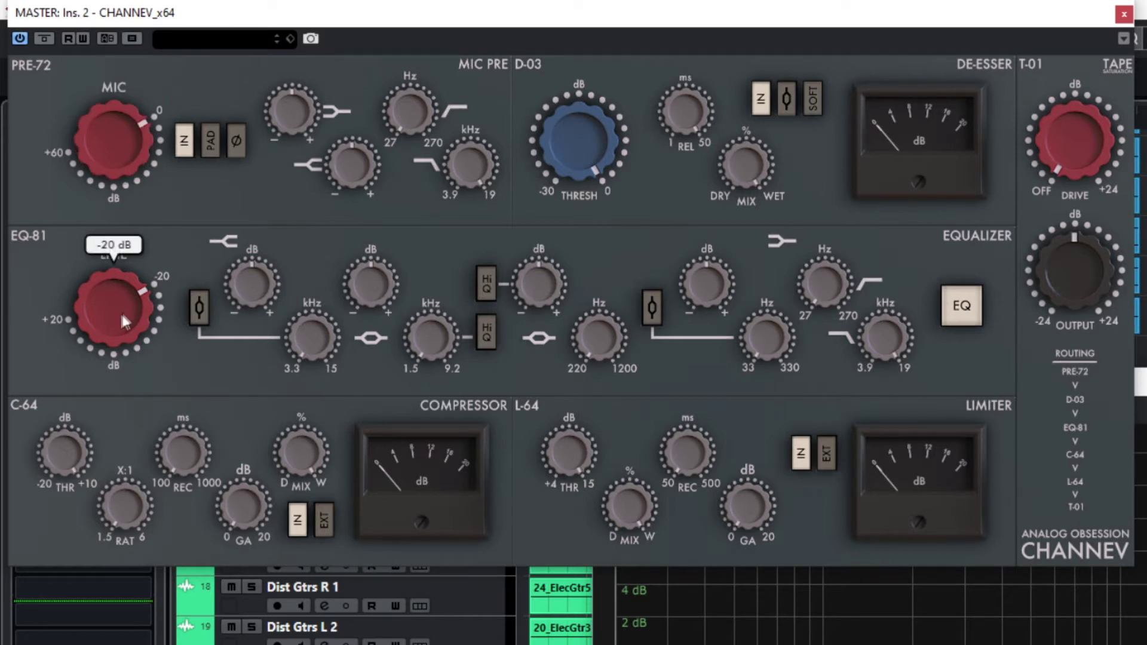
{"action": "left_click_drag", "start_coordinate": [99, 329], "coordinate": [103, 246]}
{"action": "mouse_move", "coordinate": [1069, 159]}
{"action": "left_mouse_down"}
{"action": "mouse_move", "coordinate": [1063, 124]}
{"action": "mouse_move", "coordinate": [1063, 150]}
{"action": "left_mouse_up"}
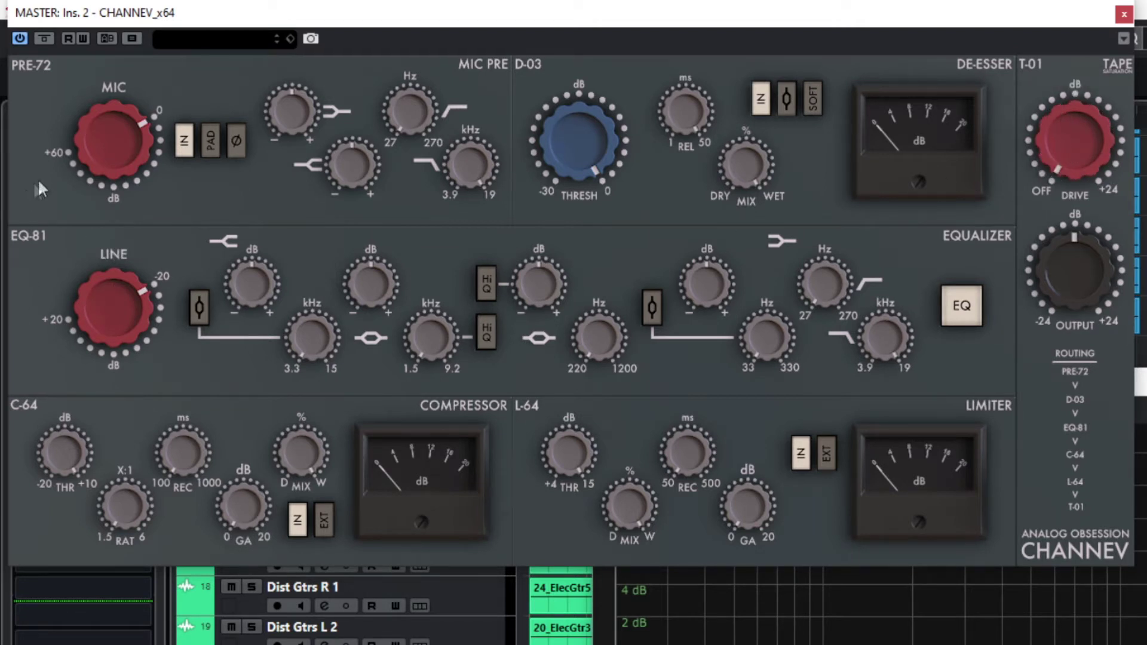
{"action": "mouse_move", "coordinate": [81, 147]}
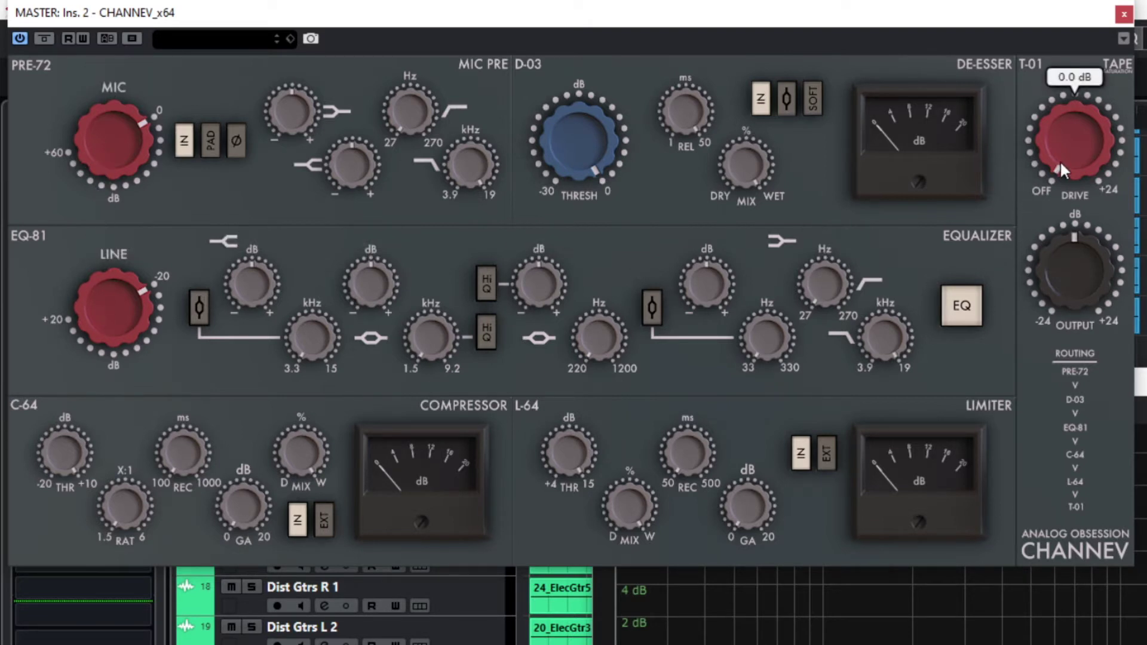
{"action": "mouse_move", "coordinate": [140, 138]}
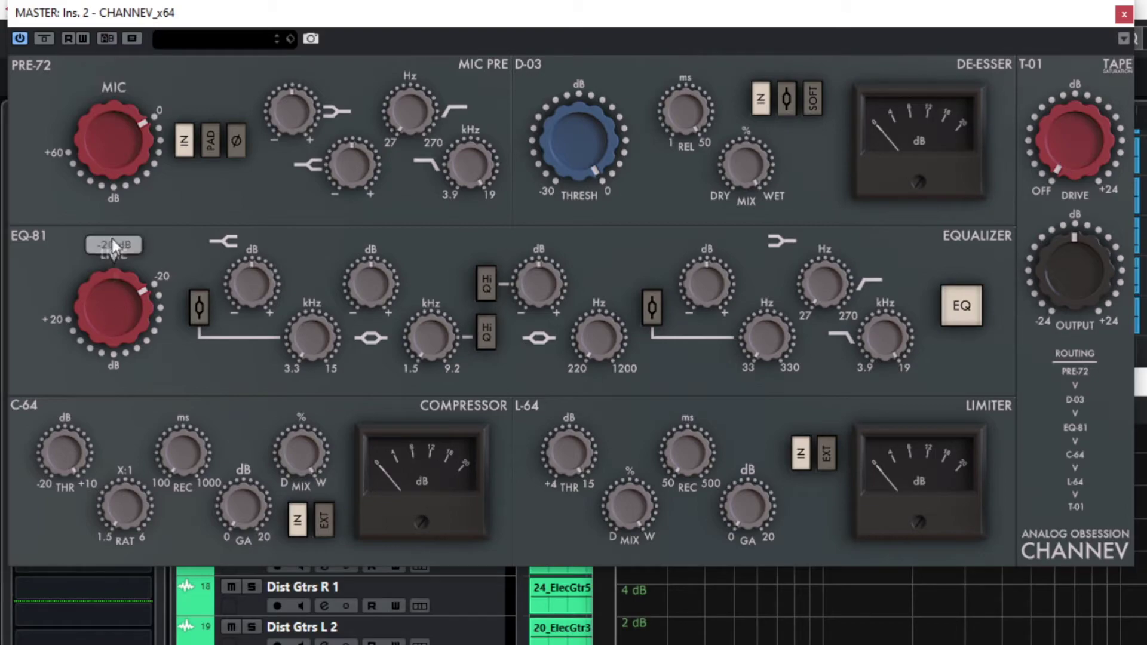
{"action": "mouse_move", "coordinate": [115, 321]}
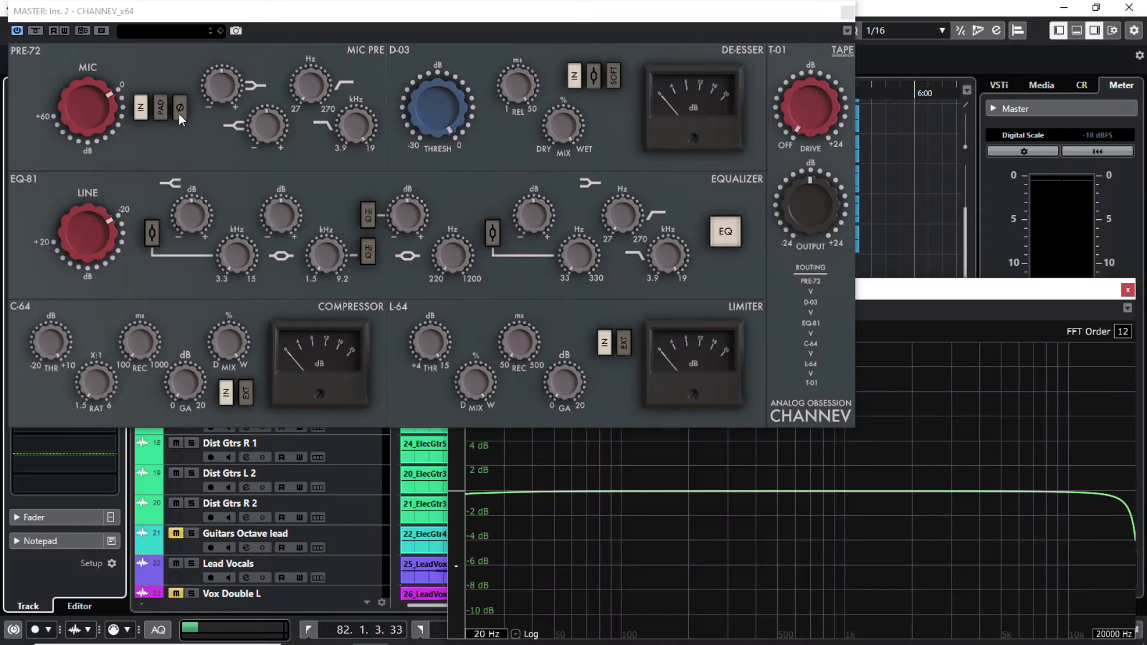
- Try the mic preamp's phase inversion and filters, boosting the low shelf by 1.6 dB and resetting it
{"action": "left_click", "coordinate": [178, 114]}
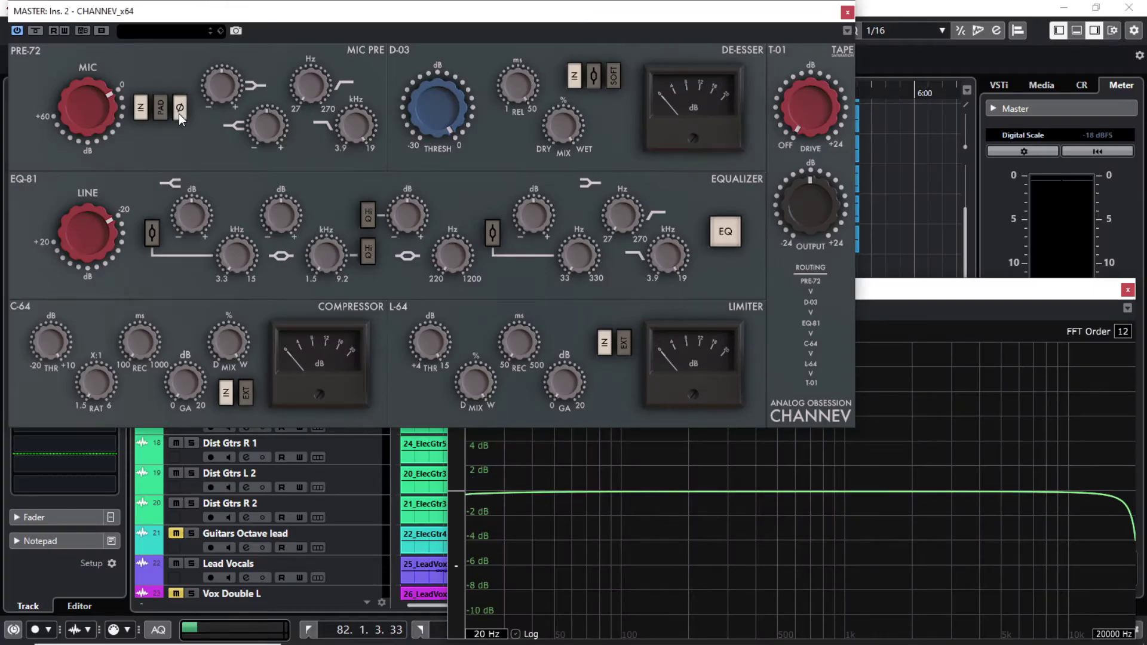
{"action": "mouse_move", "coordinate": [224, 86]}
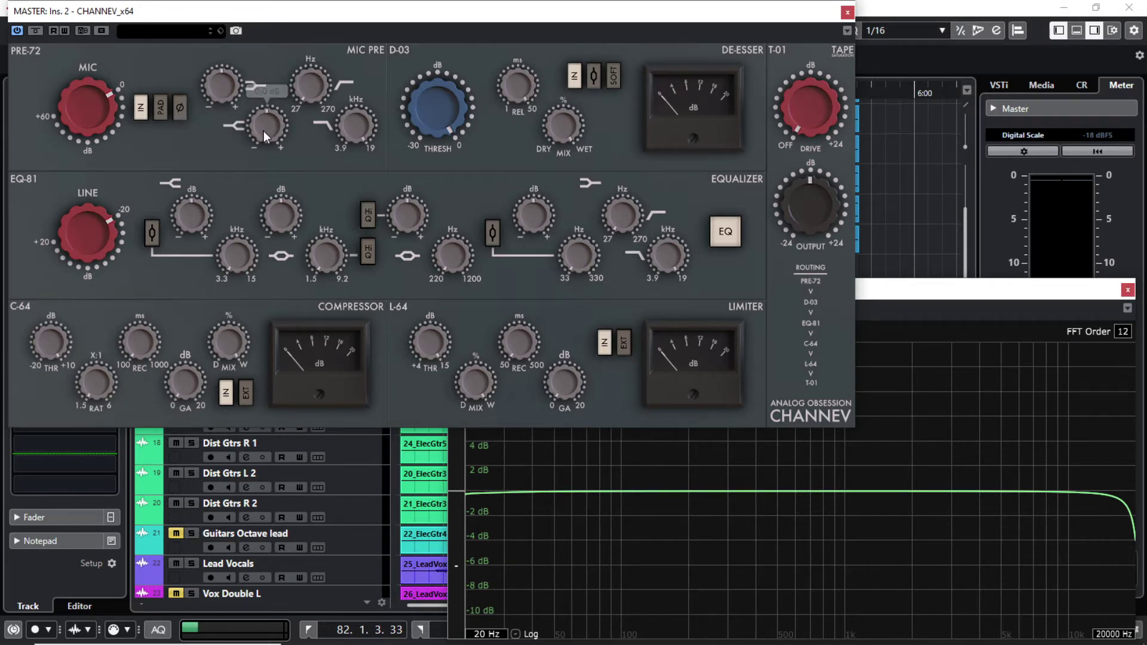
{"action": "left_click_drag", "start_coordinate": [225, 91], "coordinate": [221, 74]}
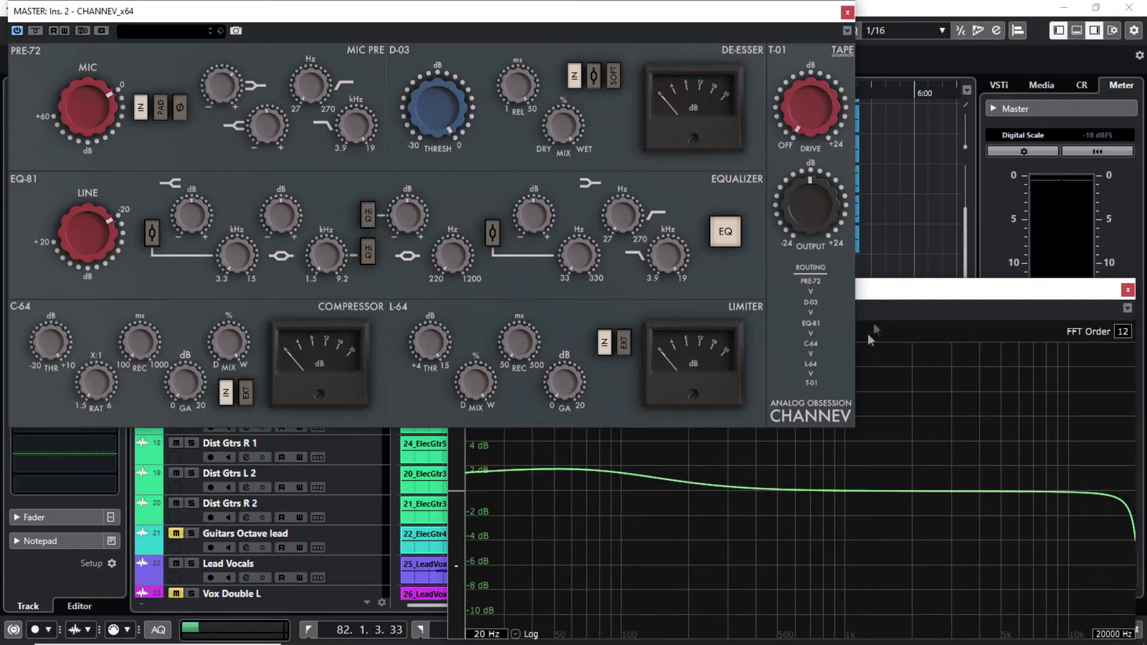
{"action": "left_click", "coordinate": [572, 490]}
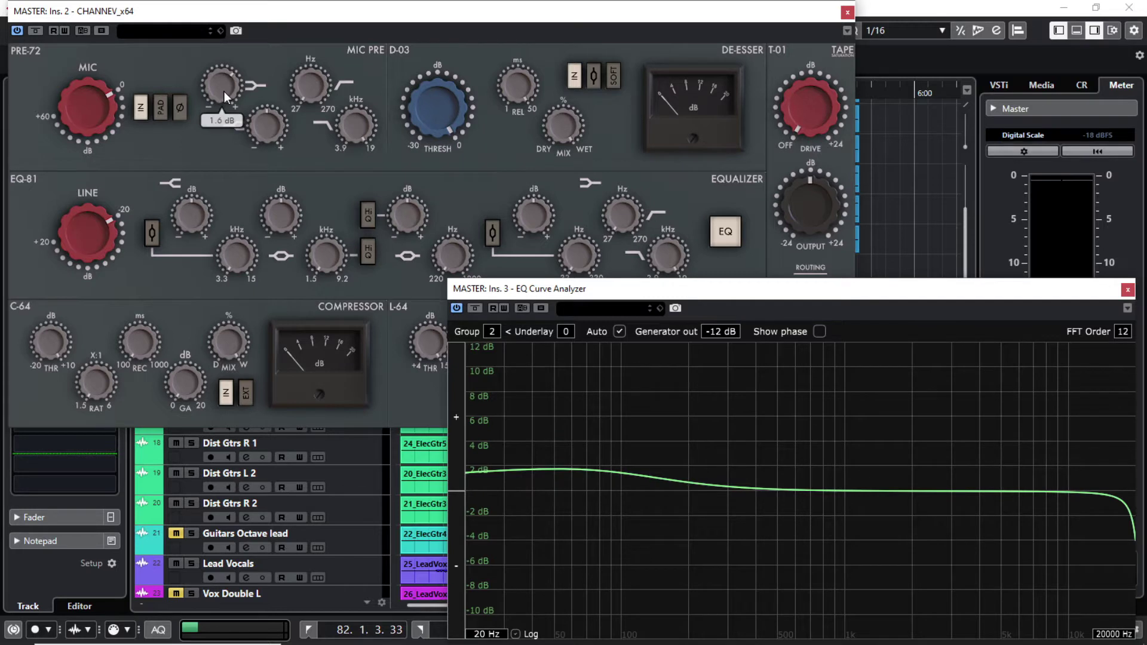
{"action": "double_click", "coordinate": [223, 90]}
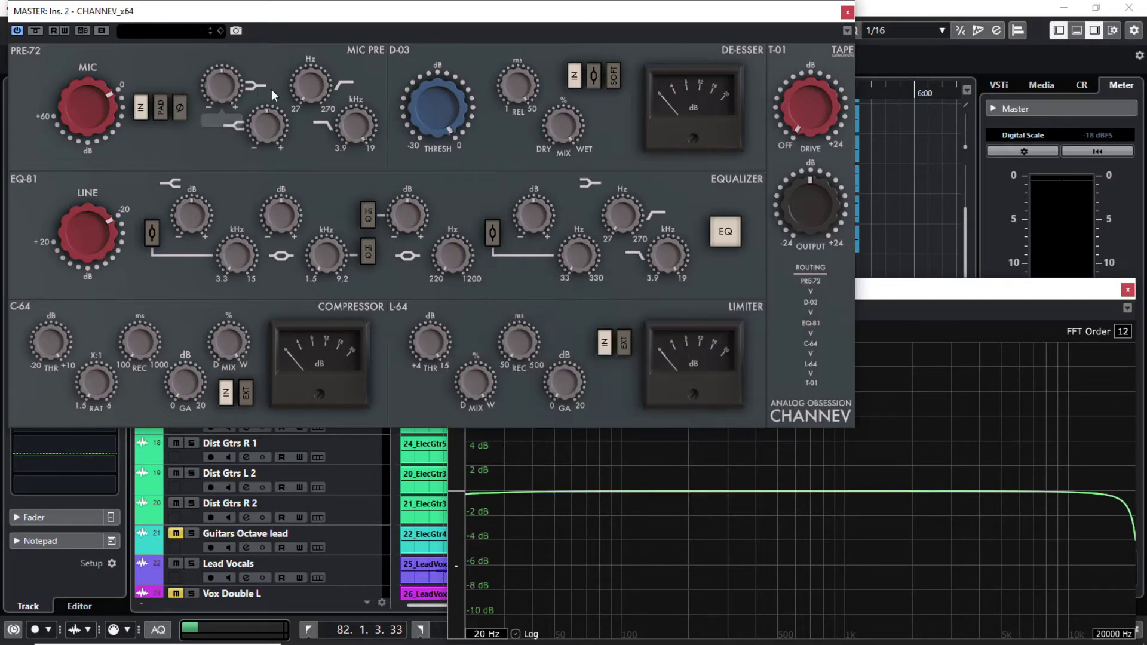
{"action": "left_click_drag", "start_coordinate": [253, 130], "coordinate": [256, 78]}
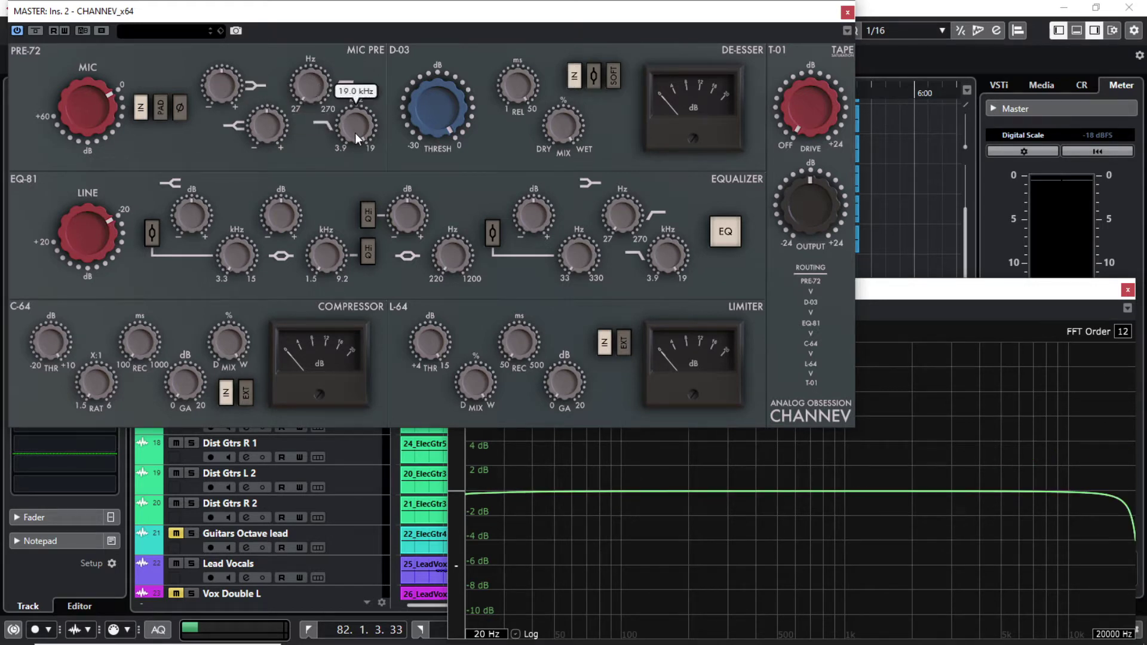
{"action": "left_click_drag", "start_coordinate": [315, 96], "coordinate": [342, 188]}
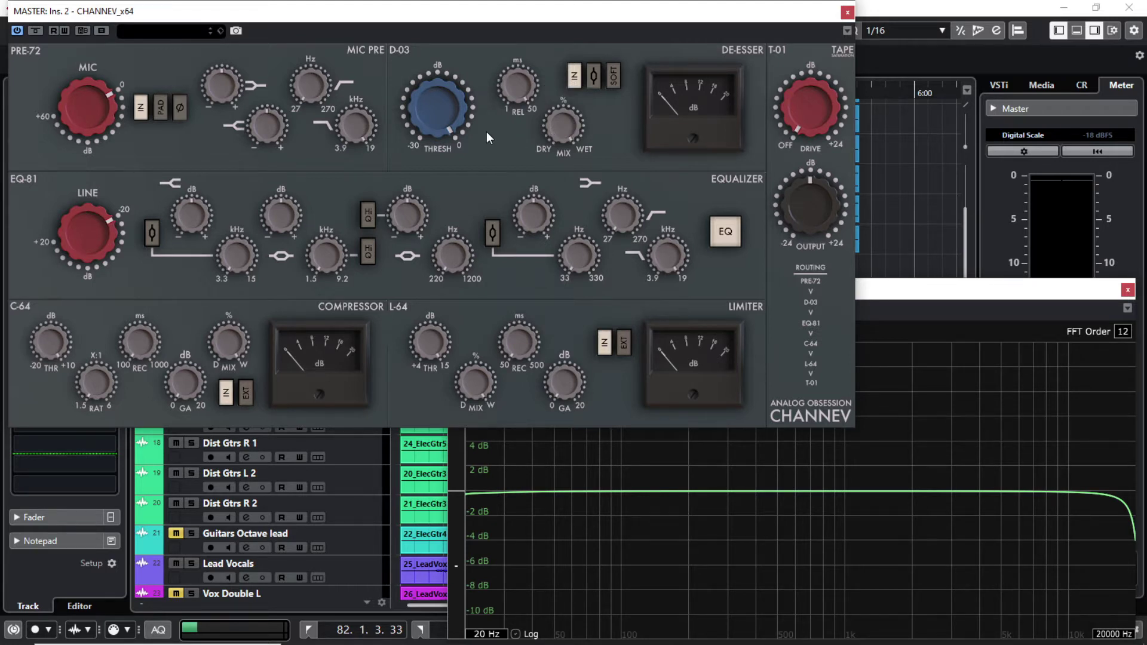
- Try the de-esser's Soft mode, and compare the response curve with CHANNEV bypassed and re-enabled
{"action": "mouse_move", "coordinate": [466, 141]}
{"action": "left_click", "coordinate": [614, 83]}
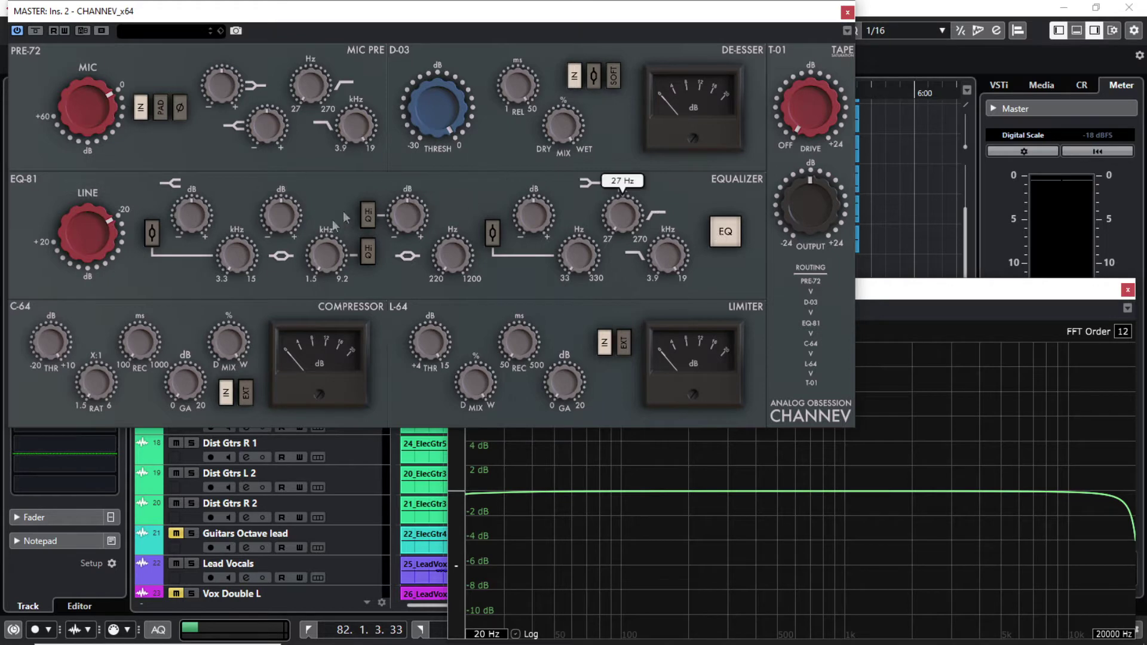
{"action": "left_click", "coordinate": [727, 235]}
{"action": "left_click", "coordinate": [34, 30]}
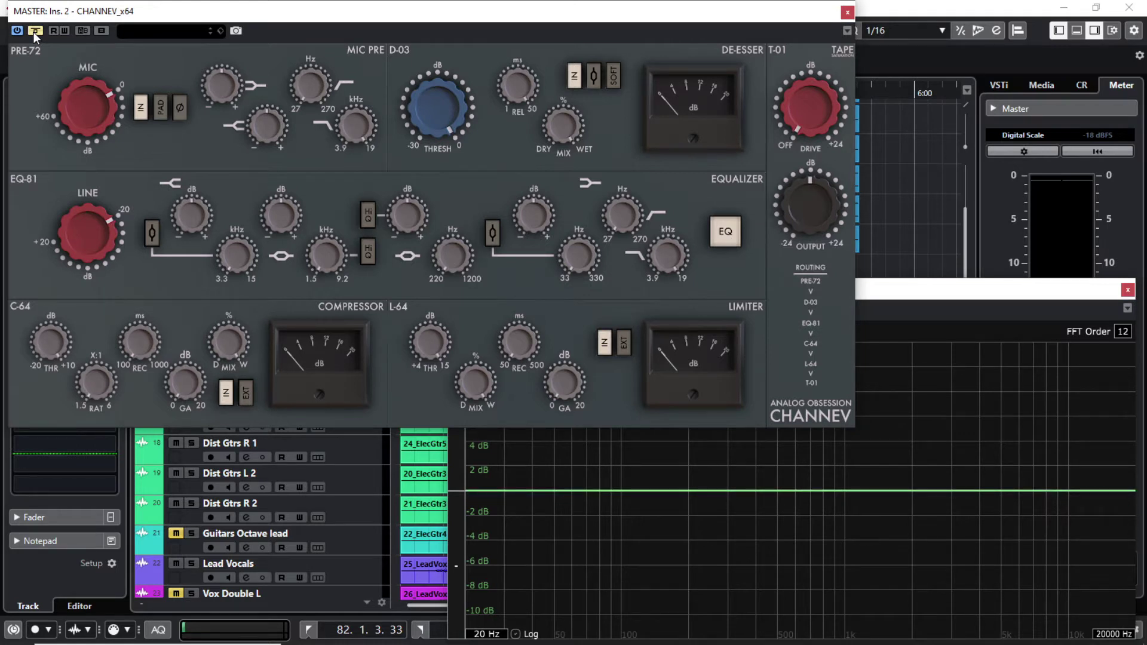
{"action": "left_click", "coordinate": [34, 31]}
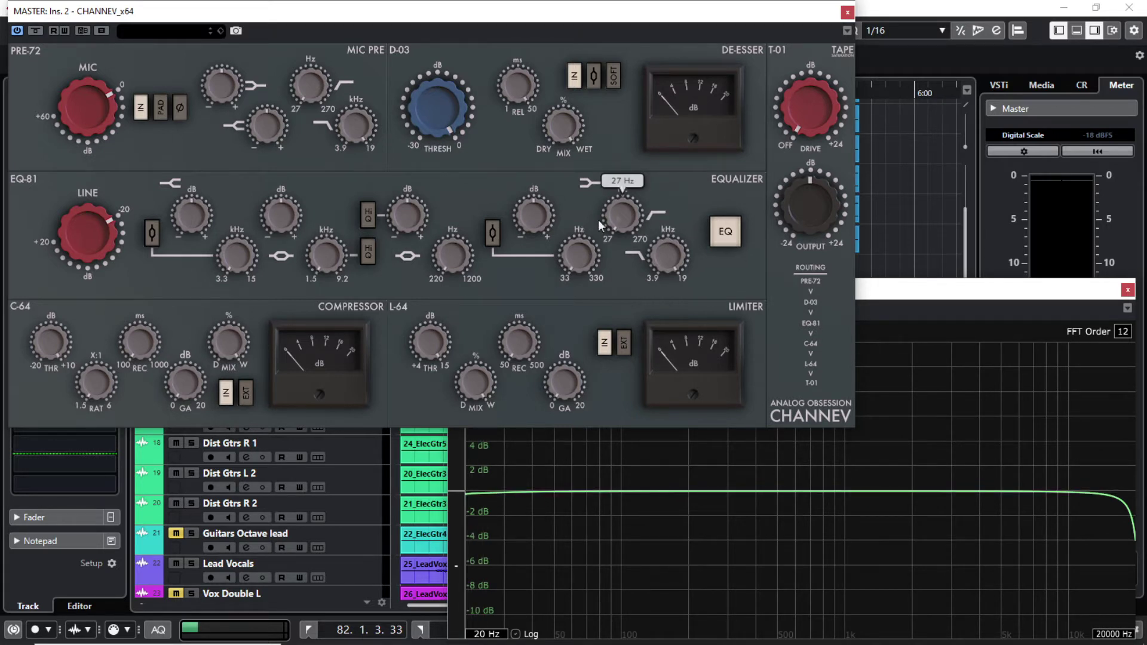
- Try the EQ-81's low-pass and high-pass filters, restoring both to their neutral settings
{"action": "mouse_move", "coordinate": [679, 257]}
{"action": "left_click_drag", "start_coordinate": [669, 256], "coordinate": [669, 307]}
{"action": "mouse_move", "coordinate": [257, 102]}
{"action": "mouse_move", "coordinate": [680, 263]}
{"action": "left_click_drag", "start_coordinate": [680, 267], "coordinate": [669, 246]}
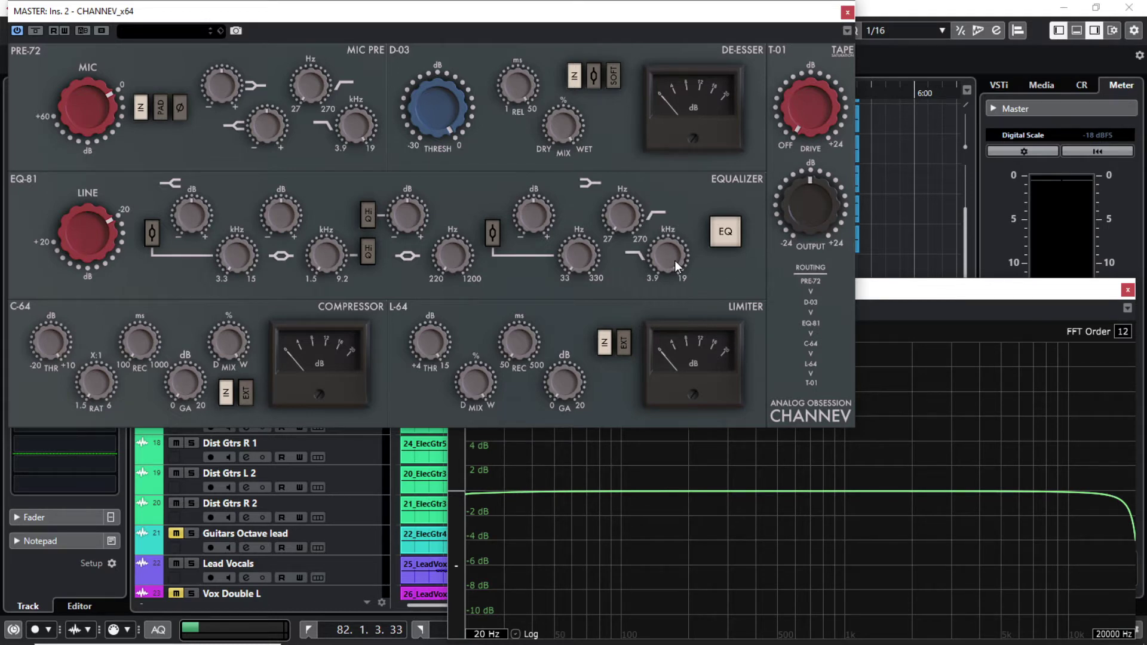
{"action": "mouse_move", "coordinate": [622, 216]}
{"action": "left_mouse_down"}
{"action": "mouse_move", "coordinate": [626, 190]}
{"action": "mouse_move", "coordinate": [630, 230]}
{"action": "left_mouse_up"}
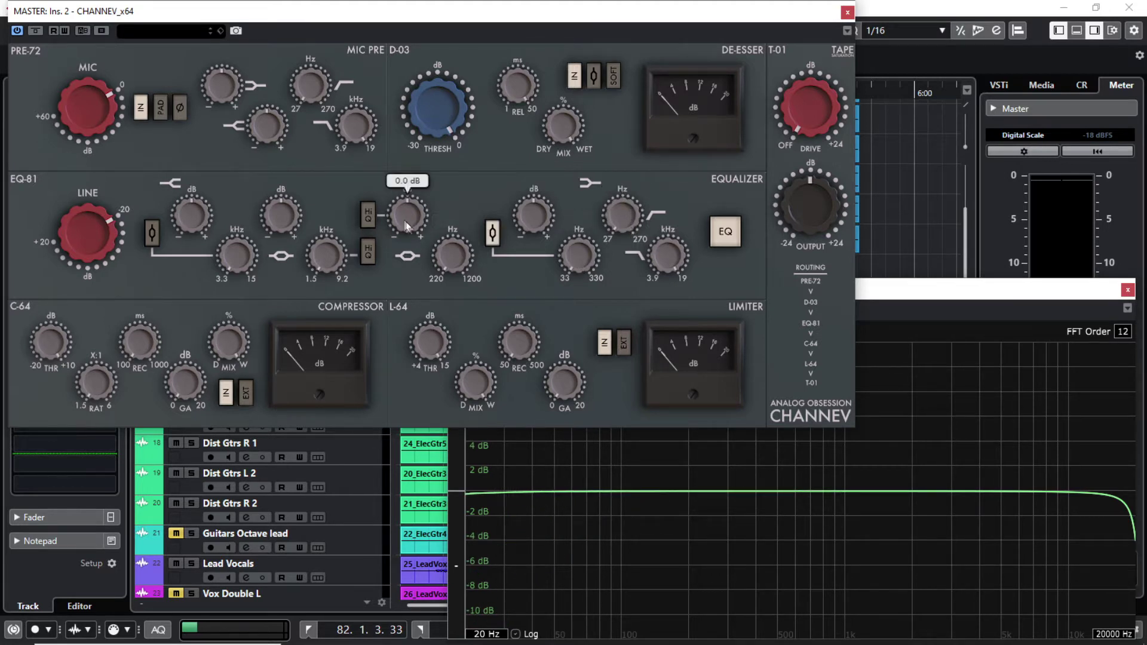
- Use bell mode on the EQ-81's low band, boost it about 2.5 dB to view the curve, and reset its gain
{"action": "scroll", "coordinate": [569, 264], "scroll_direction": "up", "scroll_amount": 2}
{"action": "left_click_drag", "start_coordinate": [569, 254], "coordinate": [528, 200]}
{"action": "scroll", "coordinate": [537, 211], "scroll_direction": "up", "scroll_amount": 1}
{"action": "left_click", "coordinate": [492, 233]}
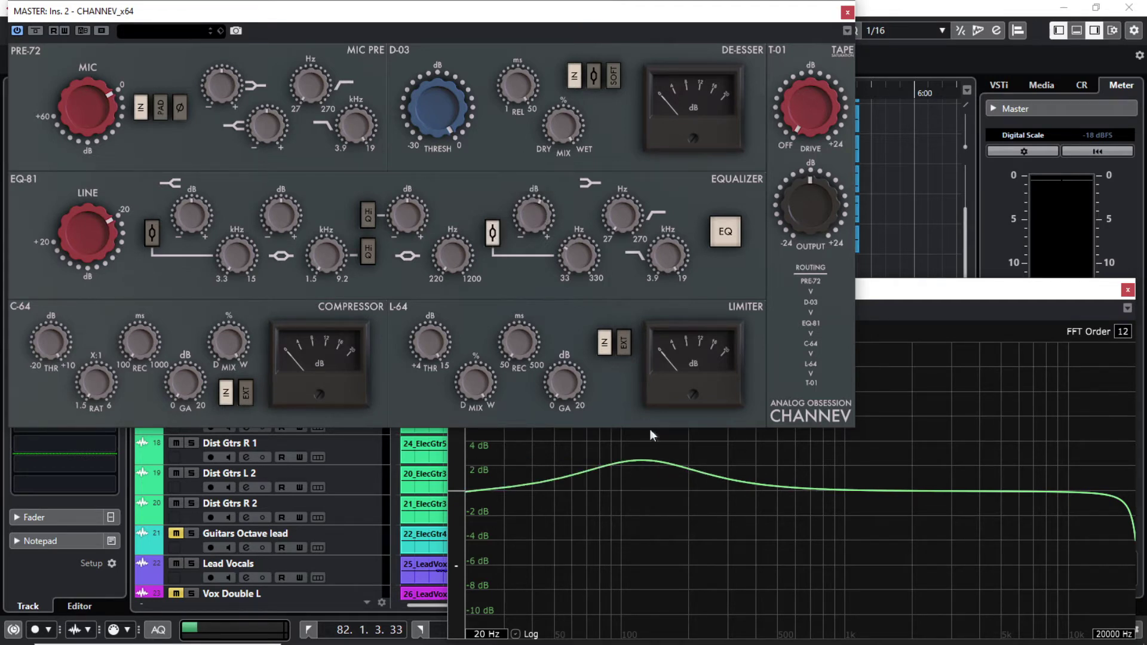
{"action": "scroll", "coordinate": [570, 260], "scroll_direction": "up", "scroll_amount": 2}
{"action": "mouse_move", "coordinate": [541, 207]}
{"action": "left_mouse_down"}
{"action": "mouse_move", "coordinate": [536, 244]}
{"action": "mouse_move", "coordinate": [533, 207]}
{"action": "left_mouse_up"}
{"action": "double_click", "coordinate": [533, 205]}
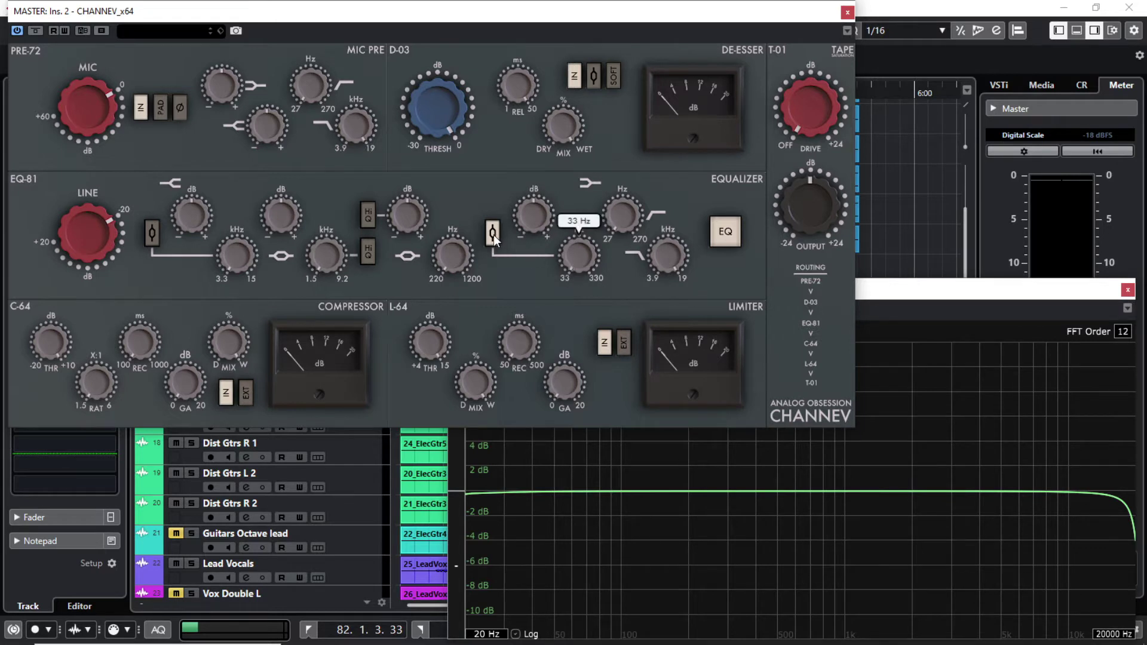
- Lower the EQ-81's low-mid band frequency to just below 500 Hz and boost the band by 3.8 dB
{"action": "mouse_move", "coordinate": [447, 249]}
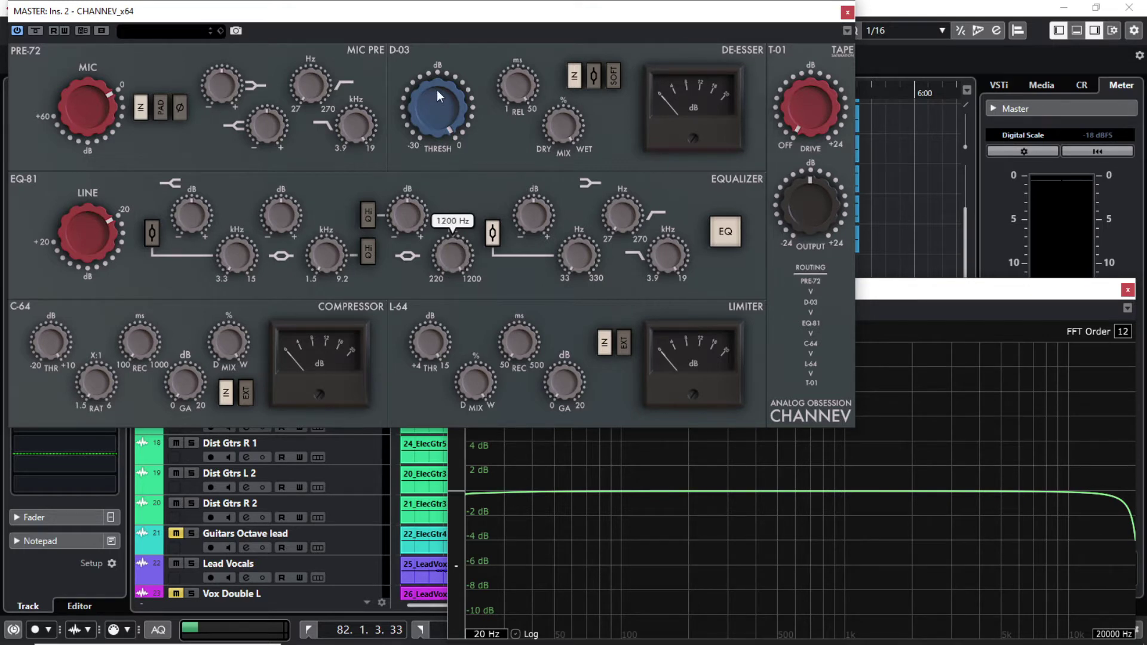
{"action": "mouse_move", "coordinate": [454, 235]}
{"action": "left_mouse_down"}
{"action": "mouse_move", "coordinate": [439, 253]}
{"action": "mouse_move", "coordinate": [447, 228]}
{"action": "left_mouse_up"}
{"action": "mouse_move", "coordinate": [401, 214]}
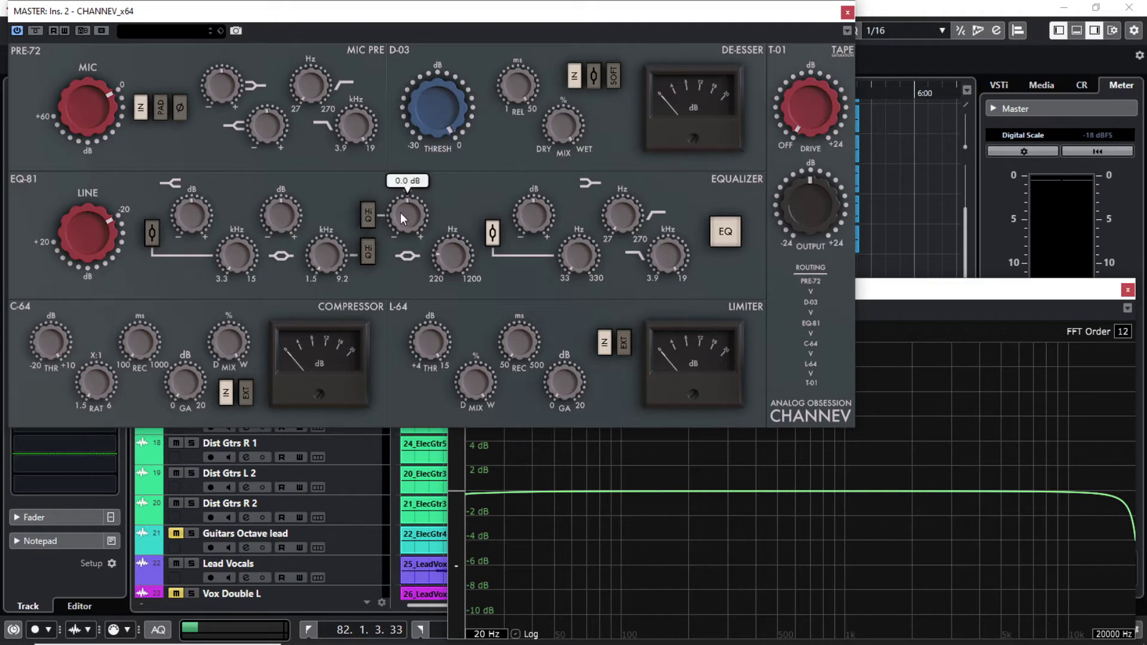
{"action": "left_click_drag", "start_coordinate": [401, 207], "coordinate": [402, 192]}
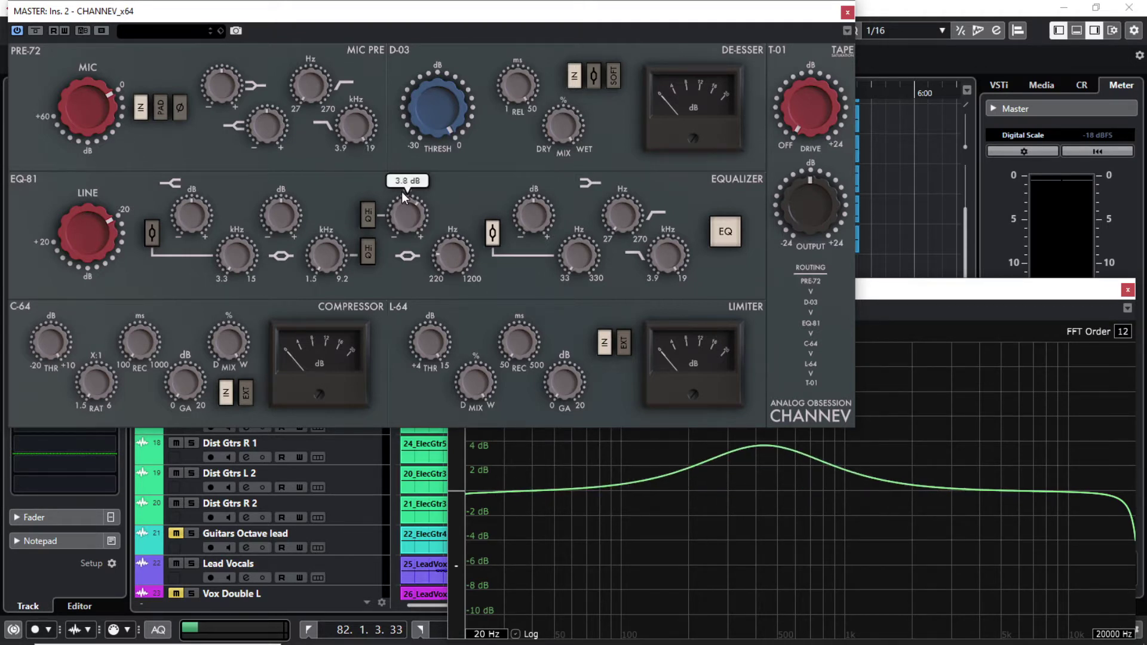
- Compare the low-mid band's curve with Hi Q on and off, and bring its gain back to nearly 0 dB
{"action": "left_click", "coordinate": [368, 221]}
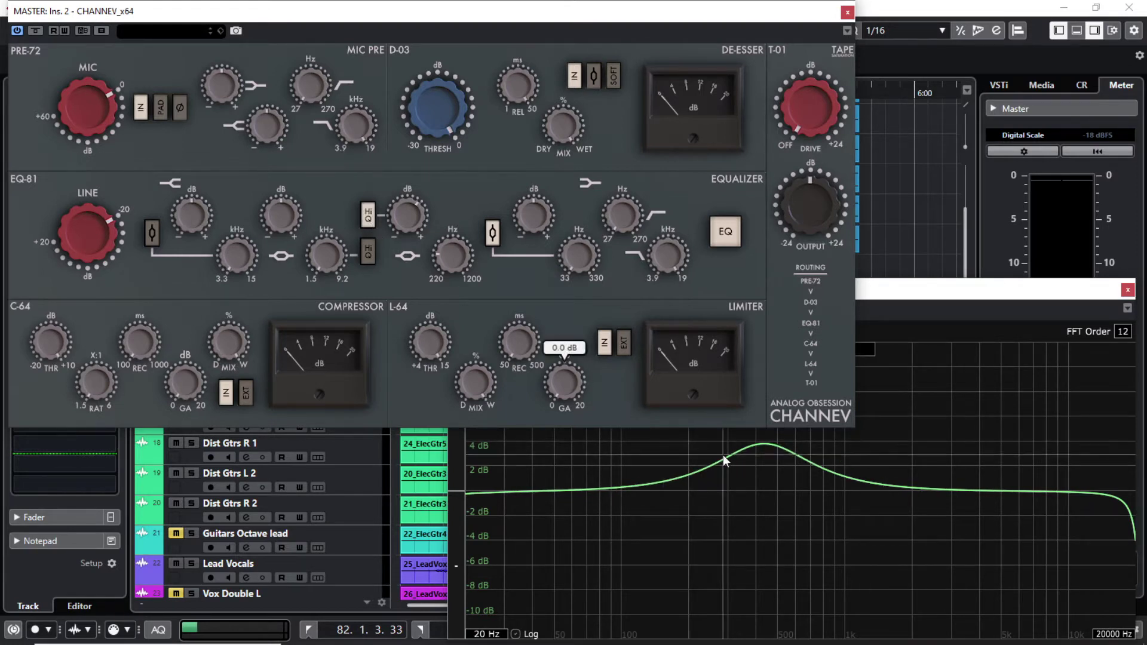
{"action": "left_click", "coordinate": [368, 220]}
{"action": "mouse_move", "coordinate": [401, 220]}
{"action": "left_mouse_down"}
{"action": "mouse_move", "coordinate": [400, 245]}
{"action": "mouse_move", "coordinate": [401, 221]}
{"action": "left_mouse_up"}
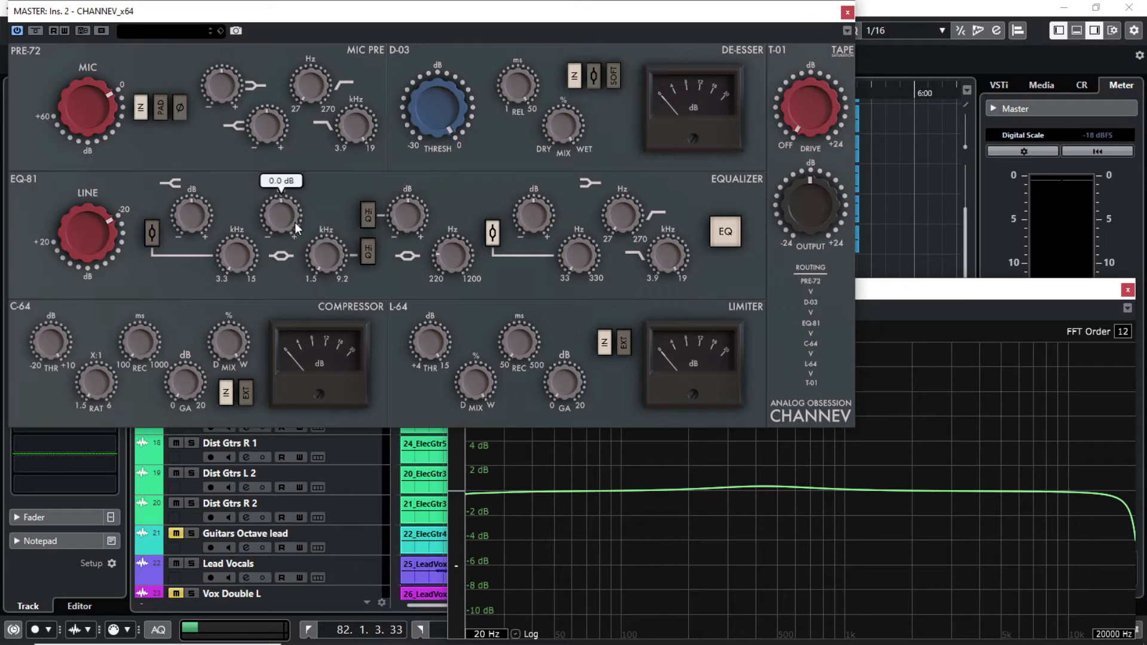
- Enable Hi Q on the high-mid band, try a 3 dB cut near 6 kHz and a boost at 1.5 kHz, and reset the gain
{"action": "mouse_move", "coordinate": [319, 274]}
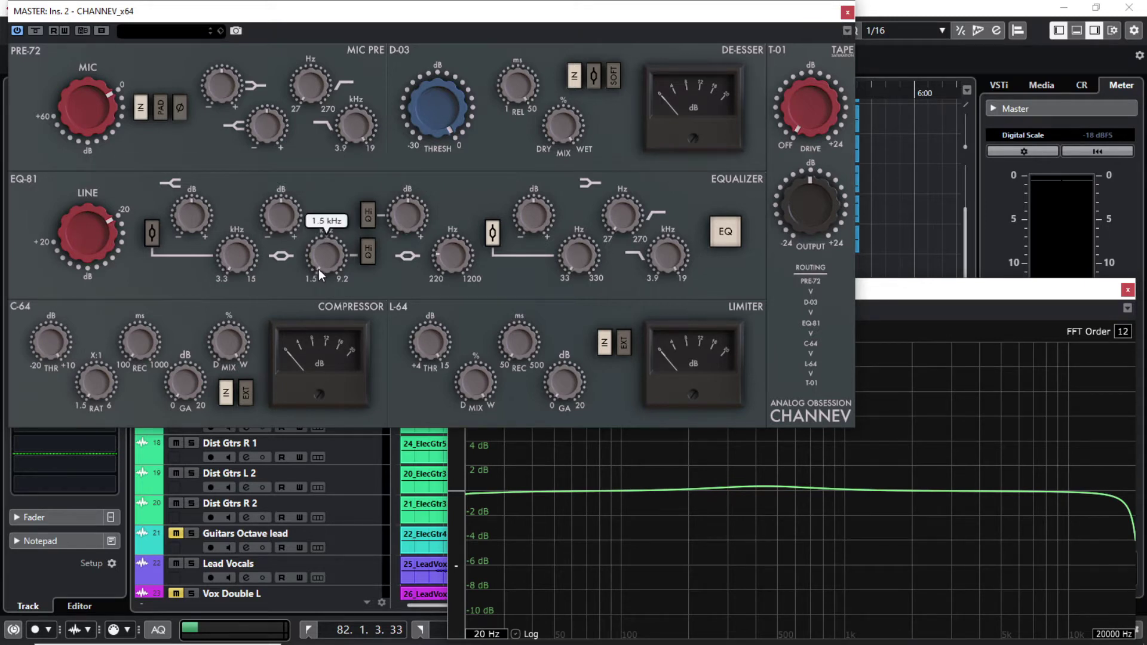
{"action": "scroll", "coordinate": [328, 265], "scroll_direction": "up", "scroll_amount": 5}
{"action": "left_click_drag", "start_coordinate": [278, 221], "coordinate": [281, 252]}
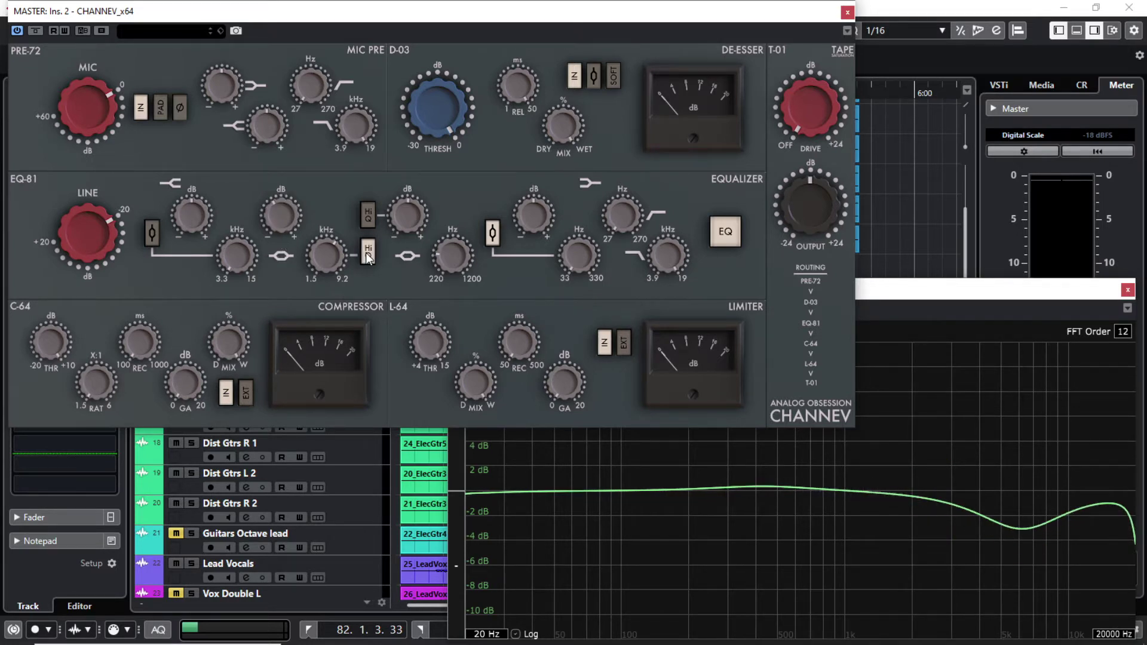
{"action": "left_click_drag", "start_coordinate": [288, 216], "coordinate": [284, 197]}
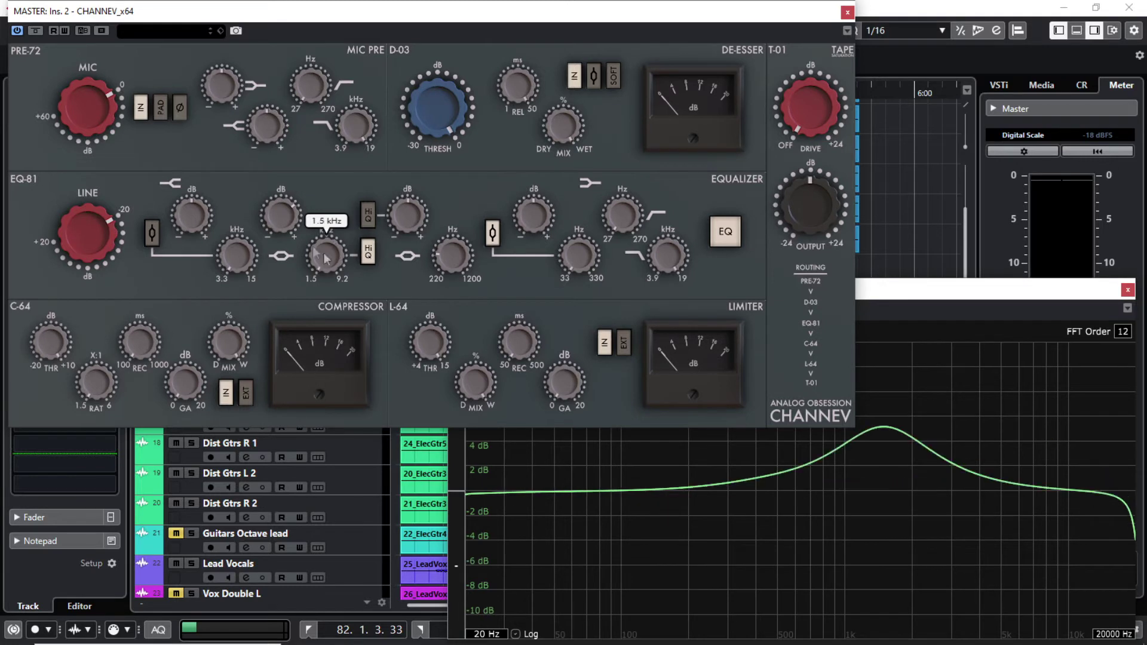
{"action": "double_click", "coordinate": [286, 218]}
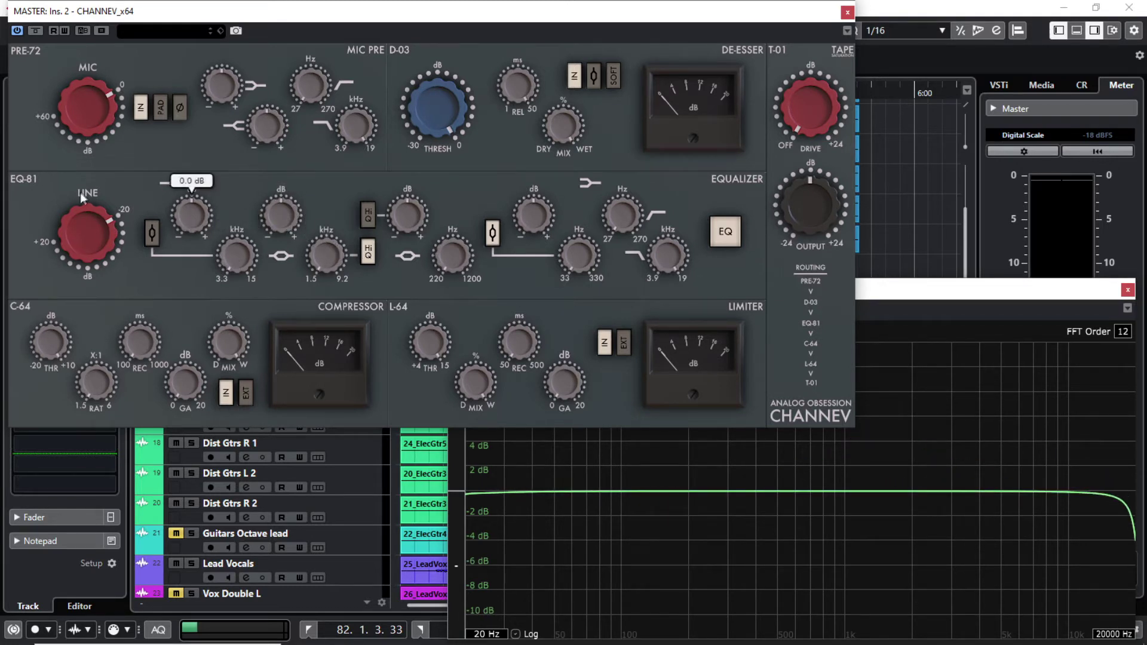
- Boost the EQ-81's high band by 4.6 dB, compare its shelf and bell shapes, and keep bell mode enabled
{"action": "mouse_move", "coordinate": [236, 263]}
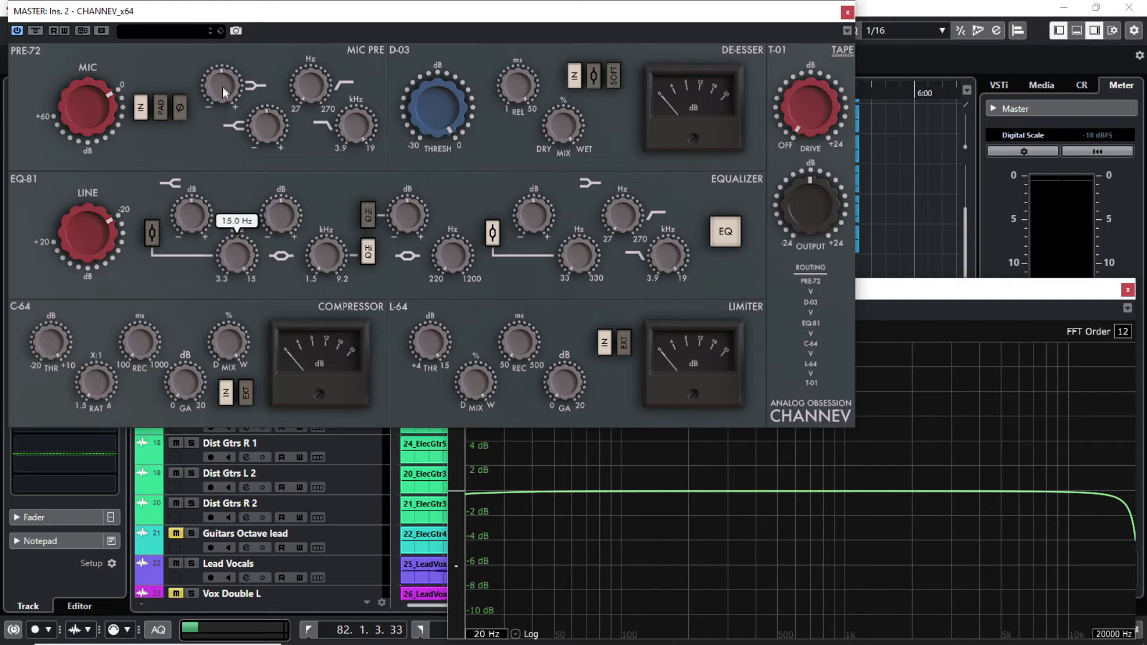
{"action": "left_click_drag", "start_coordinate": [185, 222], "coordinate": [187, 200]}
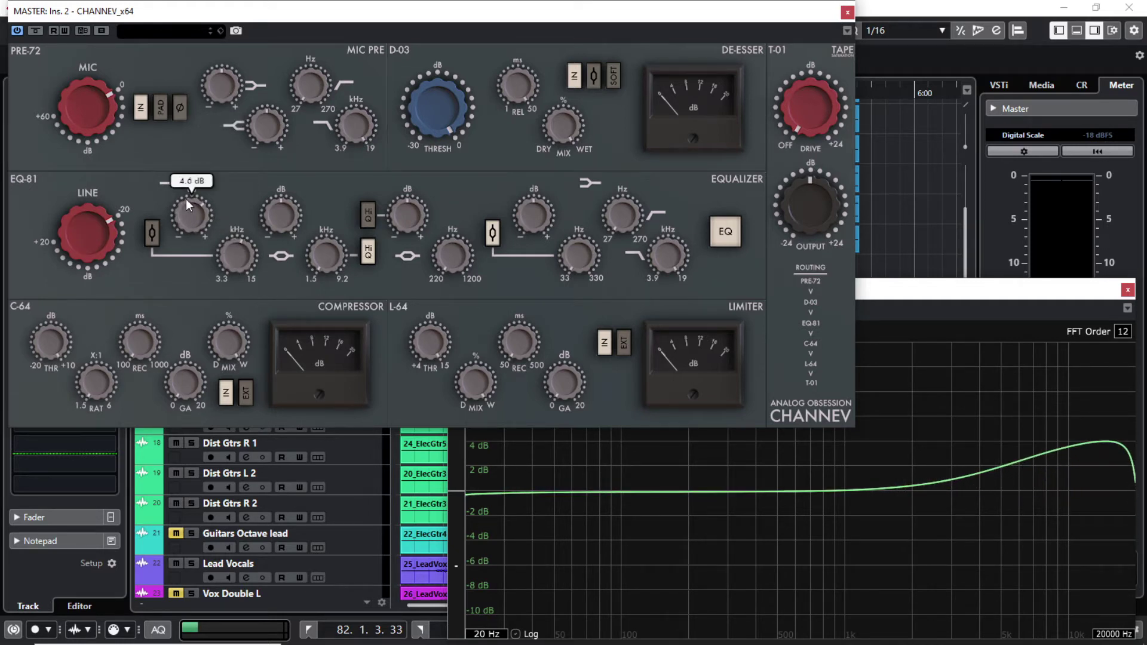
{"action": "left_click", "coordinate": [153, 235]}
{"action": "left_click", "coordinate": [153, 235]}
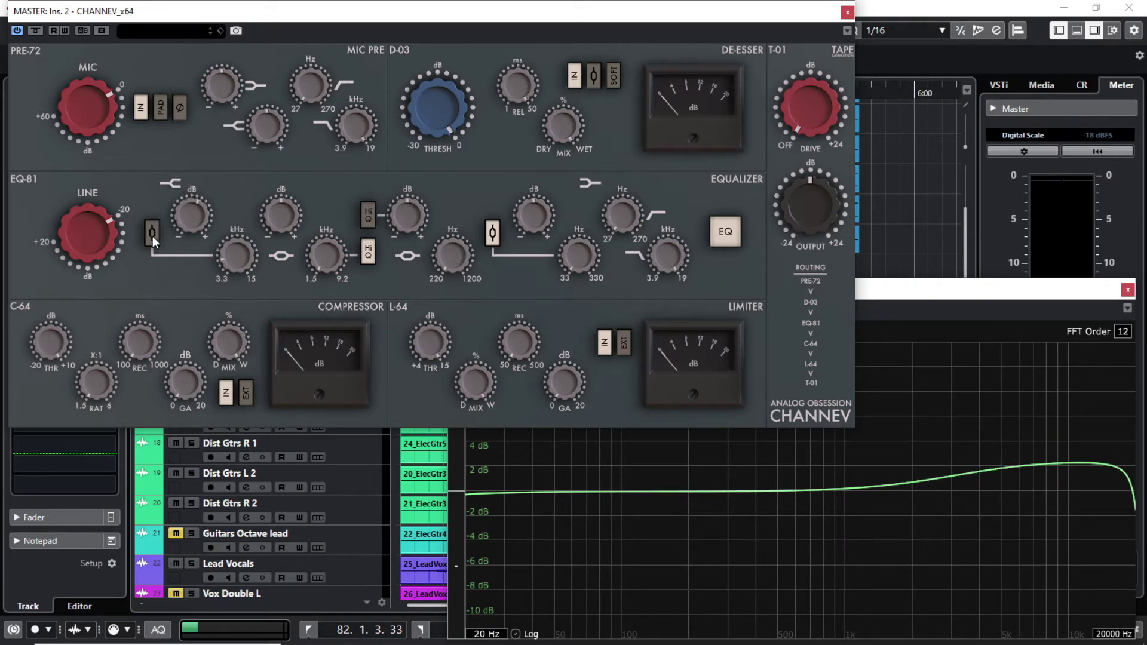
{"action": "left_click", "coordinate": [153, 235]}
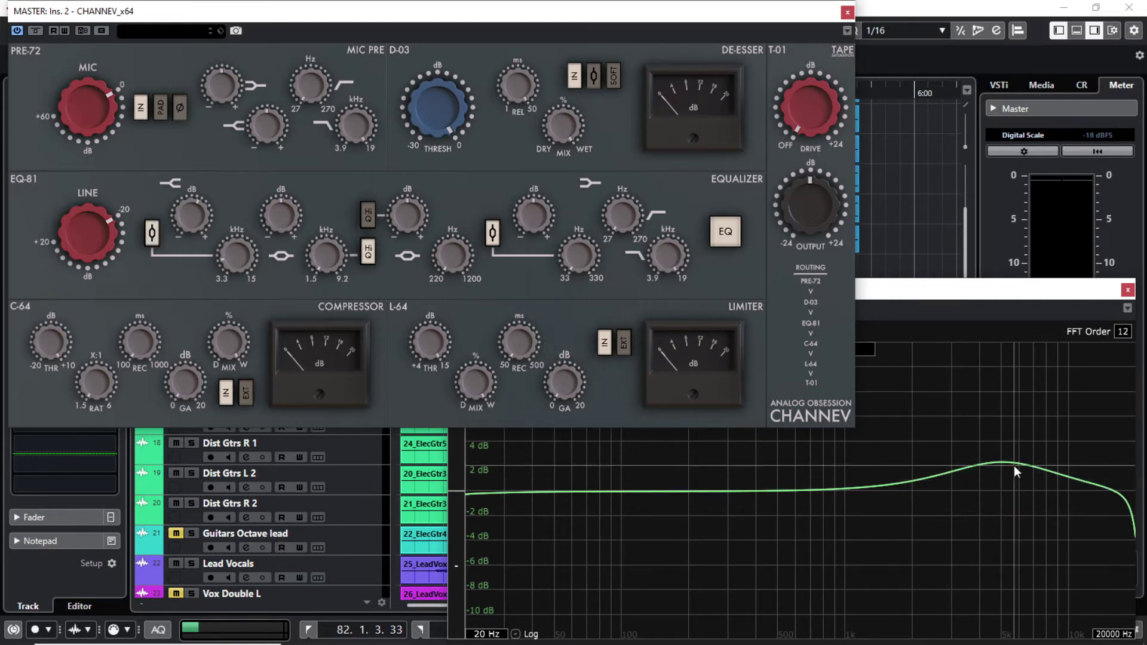
- Try the EQ-81's line gain, and sweep the C-64 compressor's ratio from its lowest setting and back
{"action": "mouse_move", "coordinate": [88, 229]}
{"action": "mouse_move", "coordinate": [87, 229]}
{"action": "left_mouse_down"}
{"action": "mouse_move", "coordinate": [75, 246]}
{"action": "mouse_move", "coordinate": [74, 220]}
{"action": "left_mouse_up"}
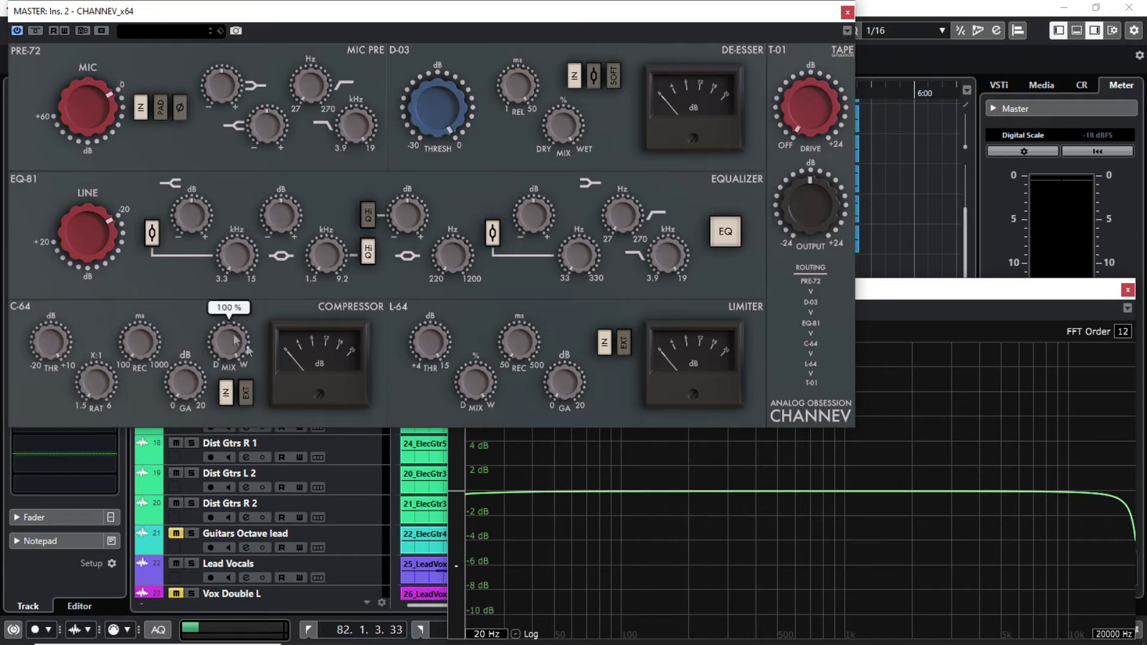
{"action": "mouse_move", "coordinate": [60, 344]}
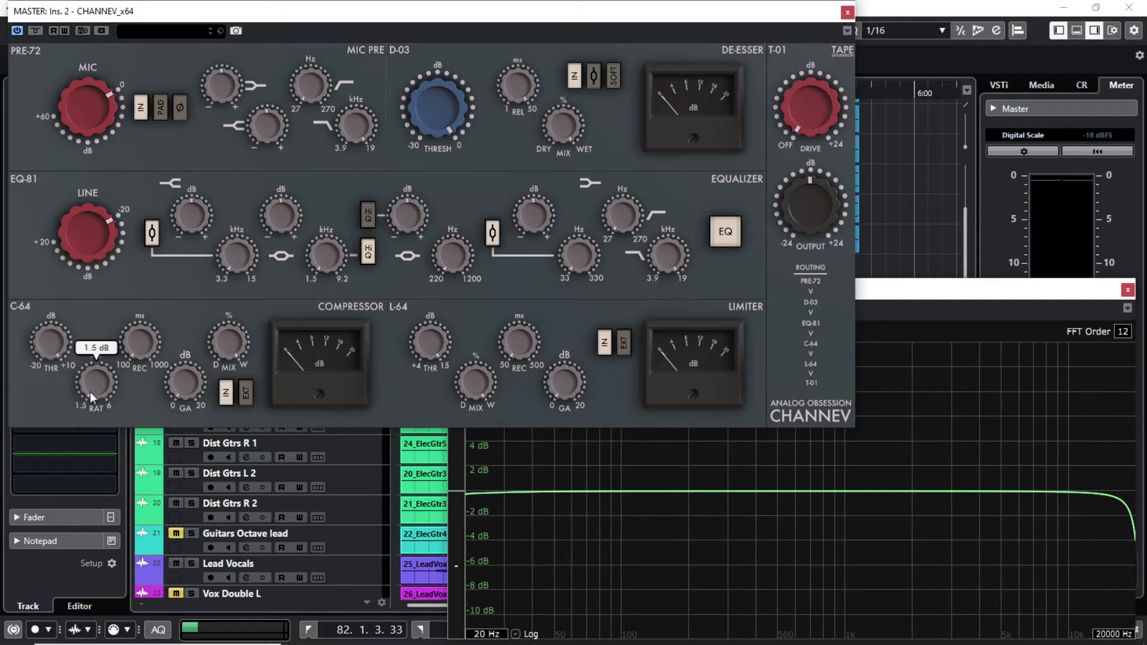
{"action": "left_click_drag", "start_coordinate": [92, 396], "coordinate": [92, 209]}
- Sweep the C-64 compressor's recovery time up through its range and return it to the starting setting
{"action": "mouse_move", "coordinate": [141, 342]}
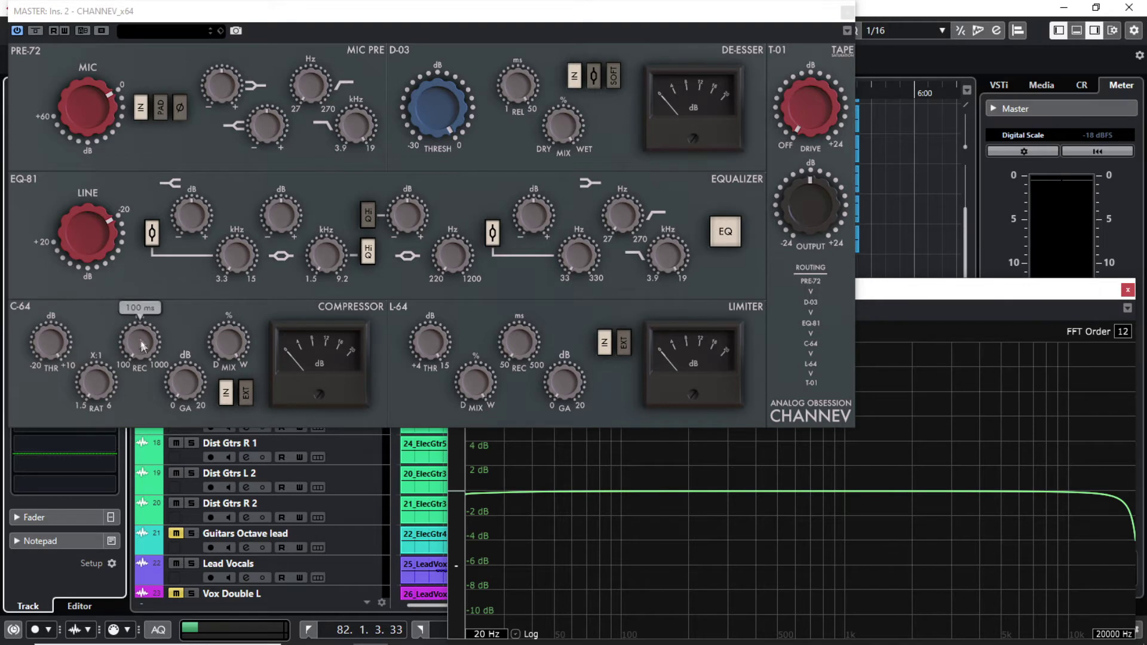
{"action": "scroll", "coordinate": [139, 342], "scroll_direction": "up", "scroll_amount": 3}
{"action": "left_click_drag", "start_coordinate": [137, 323], "coordinate": [127, 358]}
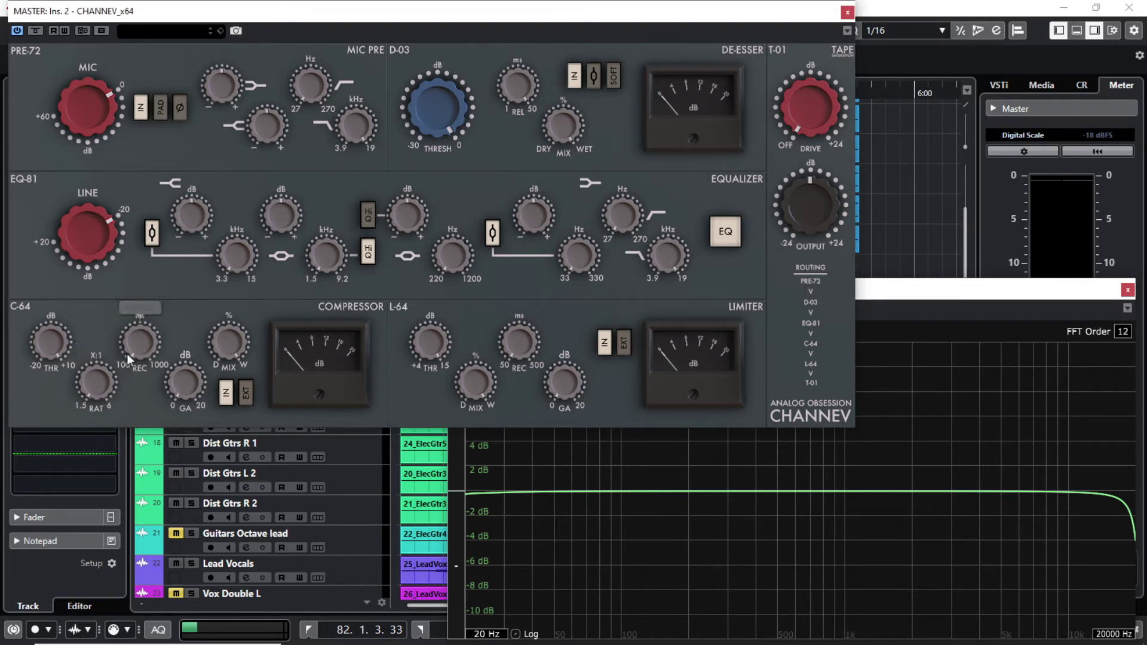
{"action": "scroll", "coordinate": [131, 342], "scroll_direction": "down", "scroll_amount": 1}
{"action": "left_click_drag", "start_coordinate": [130, 302], "coordinate": [130, 173]}
- Lower the C-64 compressor's mix to 52% and reset it to its default
{"action": "mouse_move", "coordinate": [181, 394]}
{"action": "left_click_drag", "start_coordinate": [235, 343], "coordinate": [227, 421]}
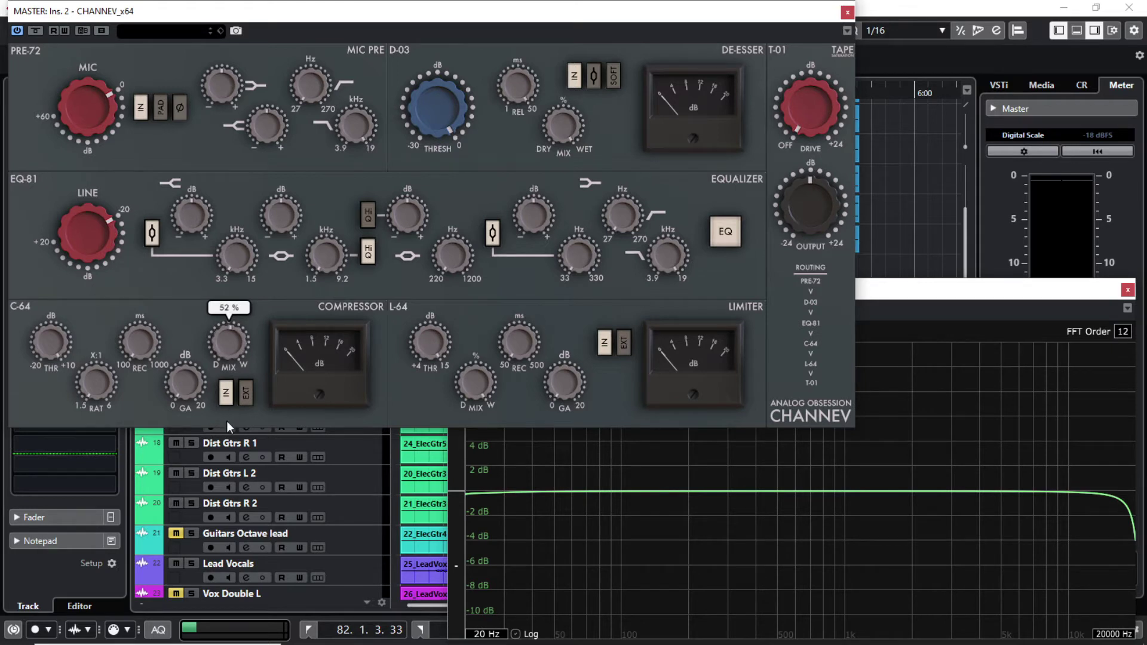
{"action": "double_click", "coordinate": [229, 342]}
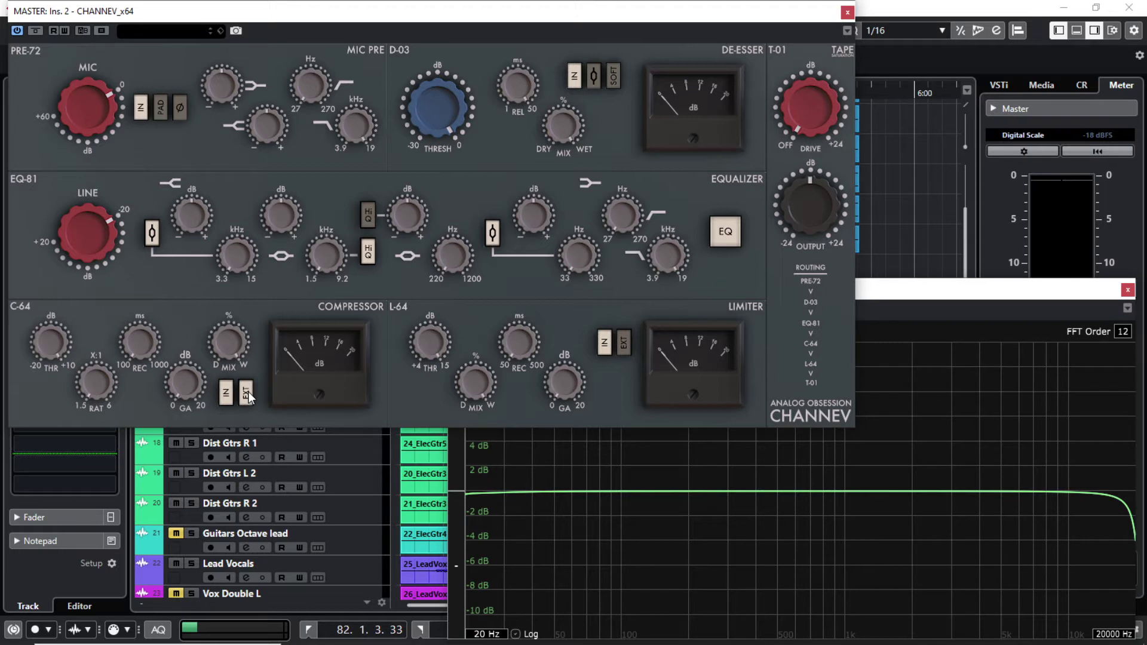
{"action": "mouse_move", "coordinate": [229, 350]}
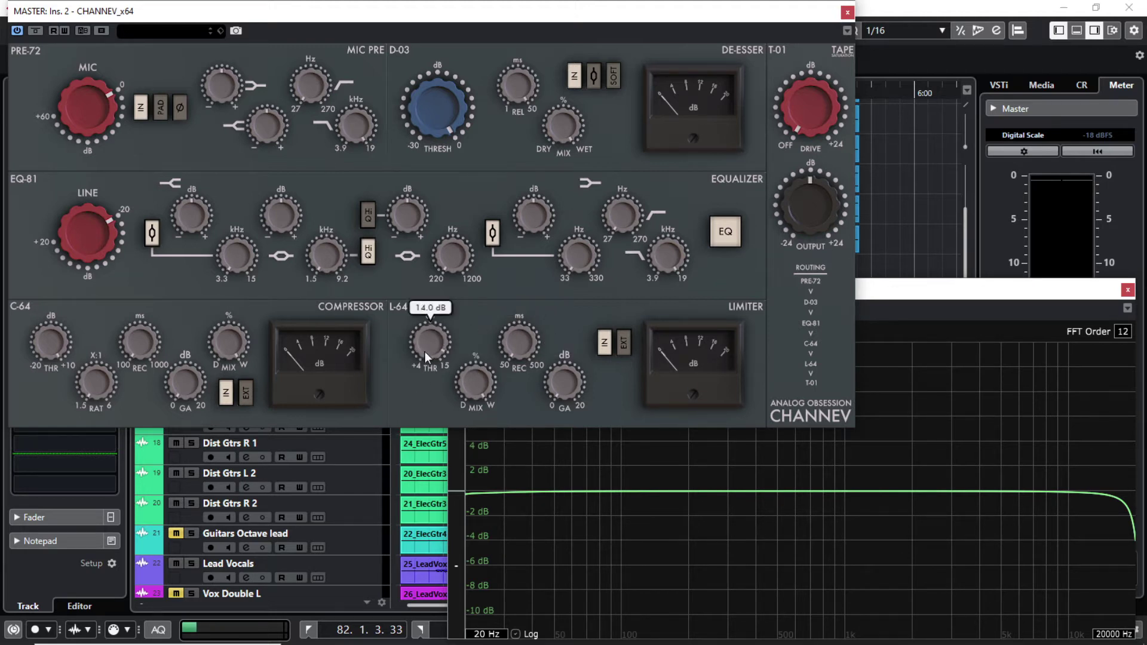
- Try the L-64 limiter's mix and gain controls, and sweep its recovery time up and back
{"action": "left_click_drag", "start_coordinate": [472, 394], "coordinate": [468, 366]}
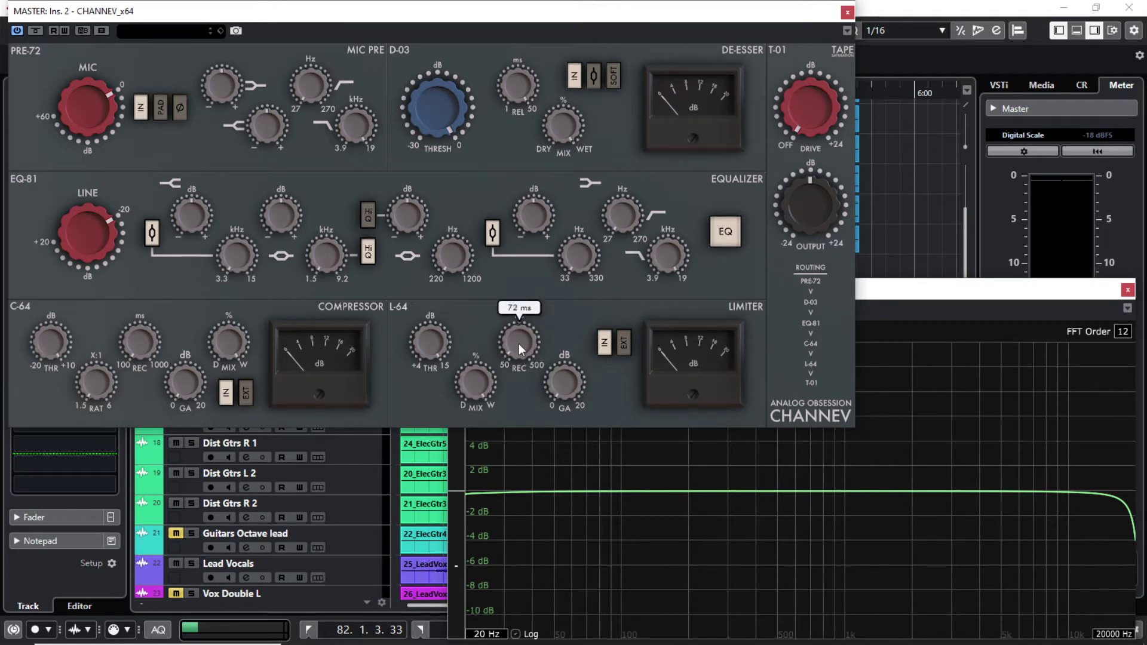
{"action": "left_click_drag", "start_coordinate": [519, 360], "coordinate": [483, 162]}
{"action": "left_click_drag", "start_coordinate": [519, 331], "coordinate": [510, 486]}
{"action": "mouse_move", "coordinate": [547, 402]}
{"action": "left_mouse_down"}
{"action": "mouse_move", "coordinate": [554, 364]}
{"action": "mouse_move", "coordinate": [557, 386]}
{"action": "left_mouse_up"}
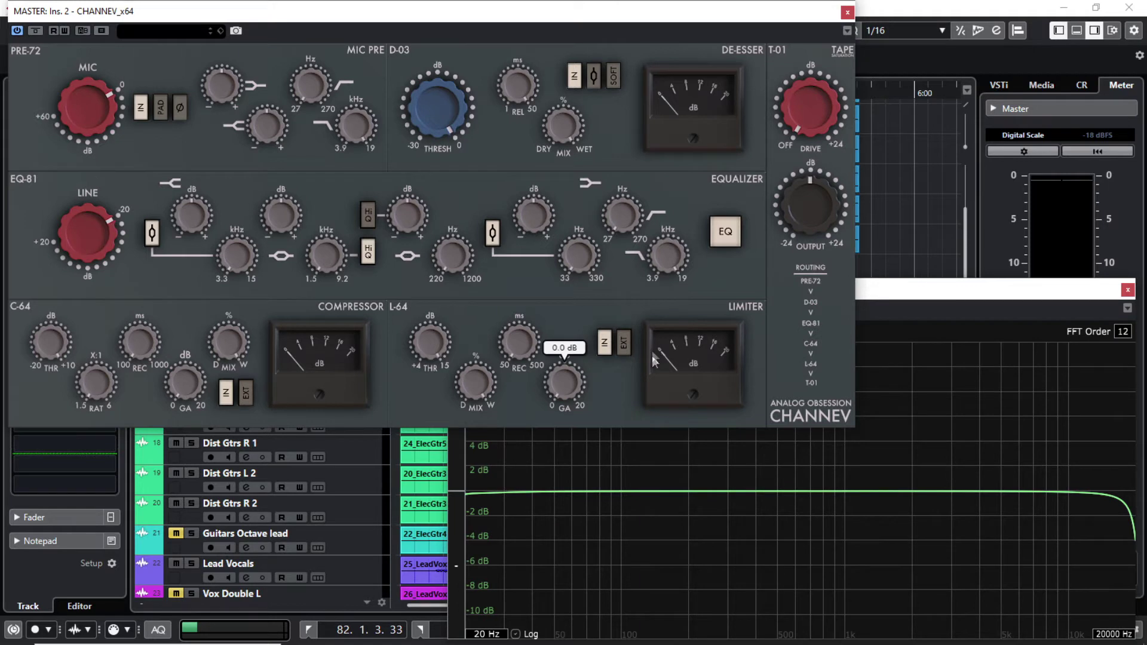
- Try the T-01 tape drive and the output level, leaving the drive at 0.0 dB
{"action": "left_click_drag", "start_coordinate": [810, 107], "coordinate": [802, 141]}
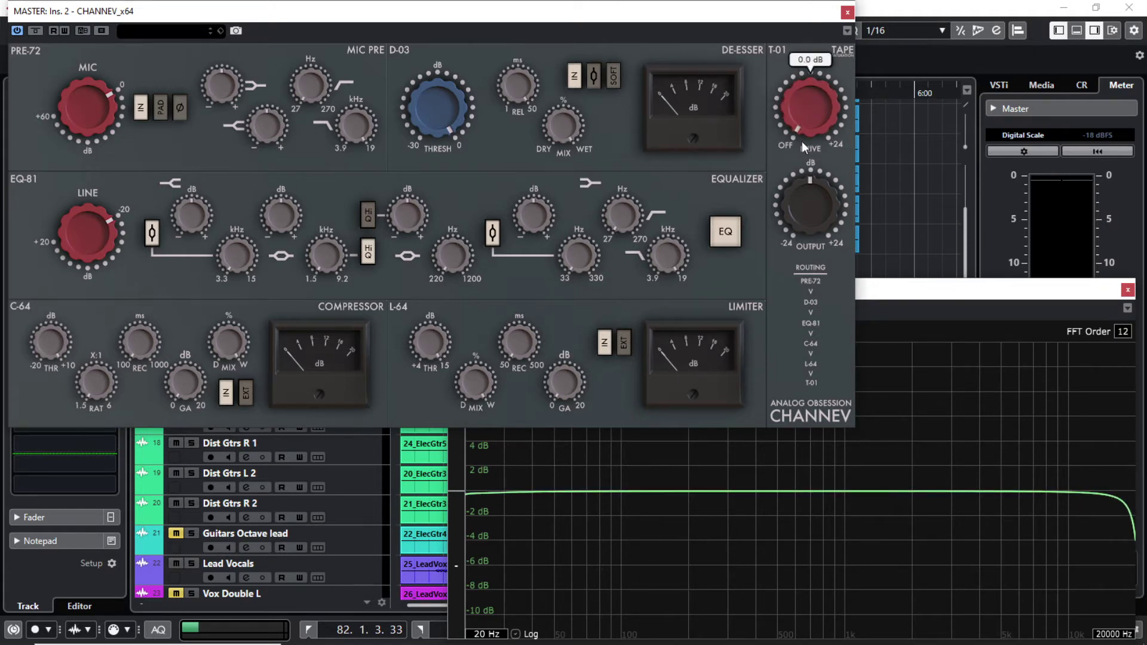
{"action": "mouse_move", "coordinate": [818, 209]}
{"action": "left_click_drag", "start_coordinate": [819, 188], "coordinate": [818, 197]}
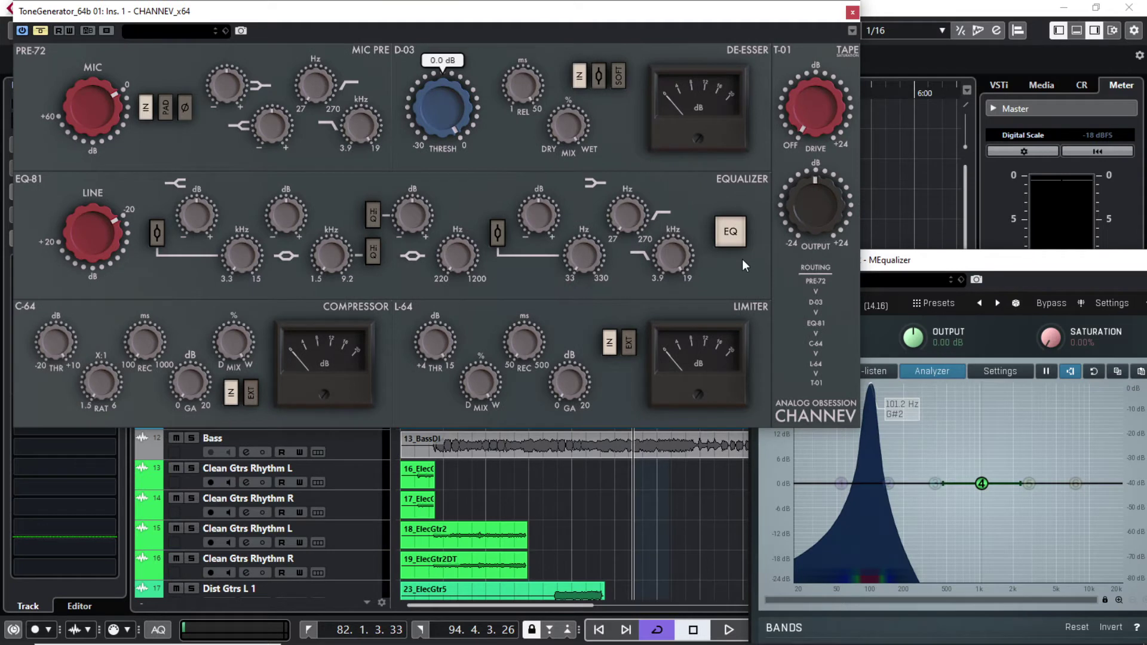
- Take CHANNEV out of bypass on the tone generator track and raise the PRE-72 mic gain to 45 dB
{"action": "left_click", "coordinate": [927, 257]}
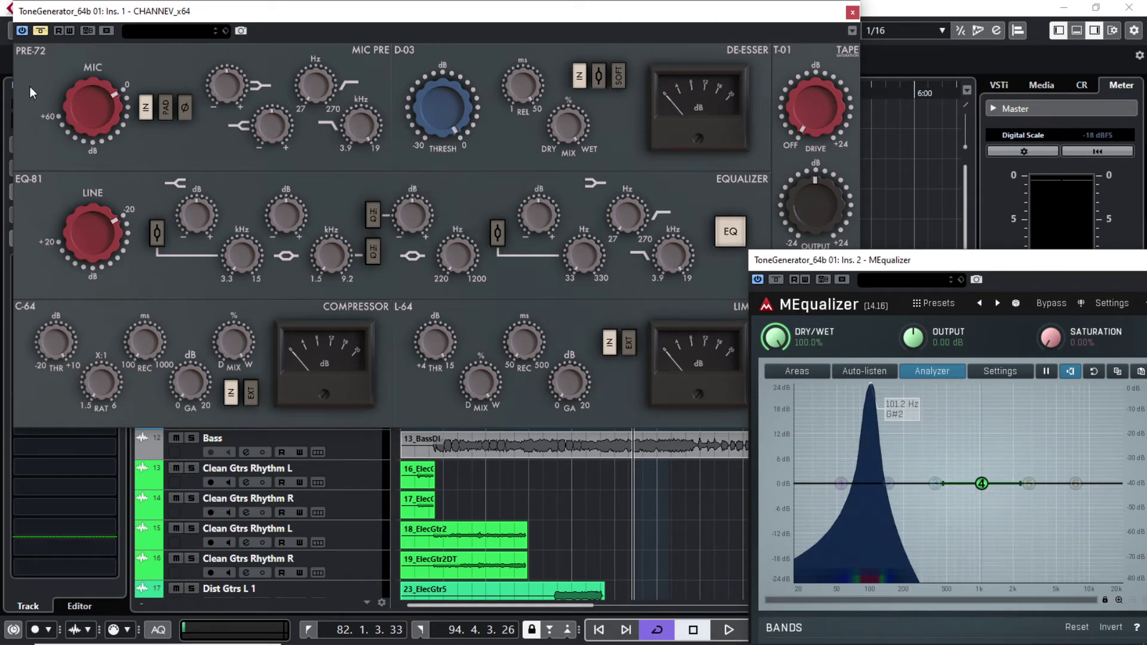
{"action": "left_click", "coordinate": [42, 34]}
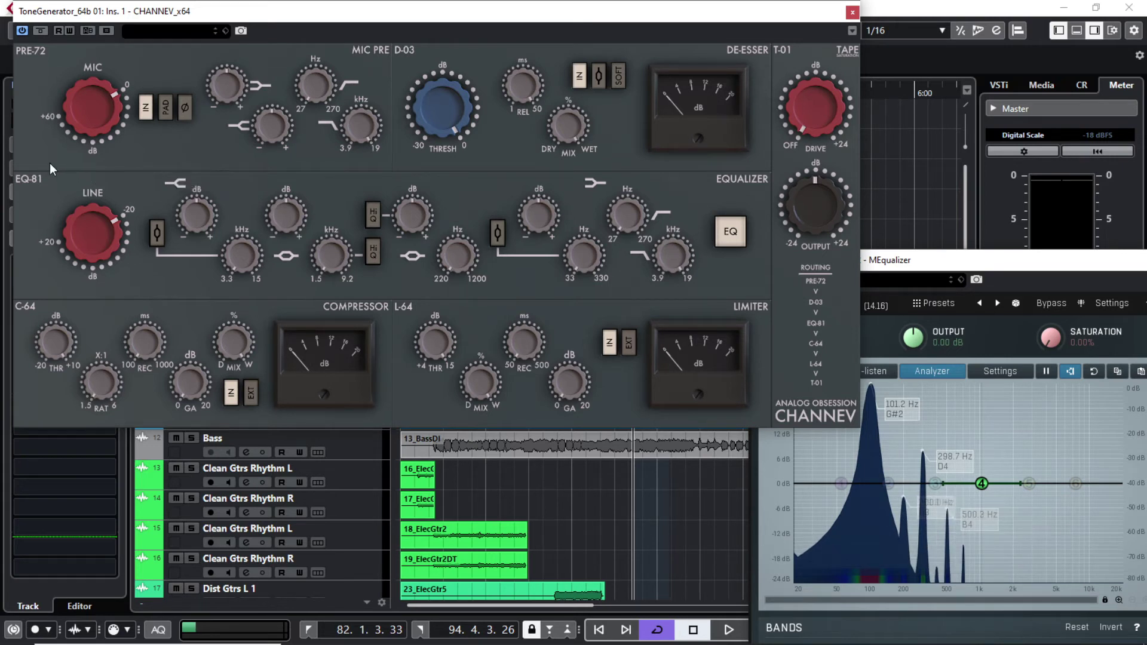
{"action": "mouse_move", "coordinate": [96, 117]}
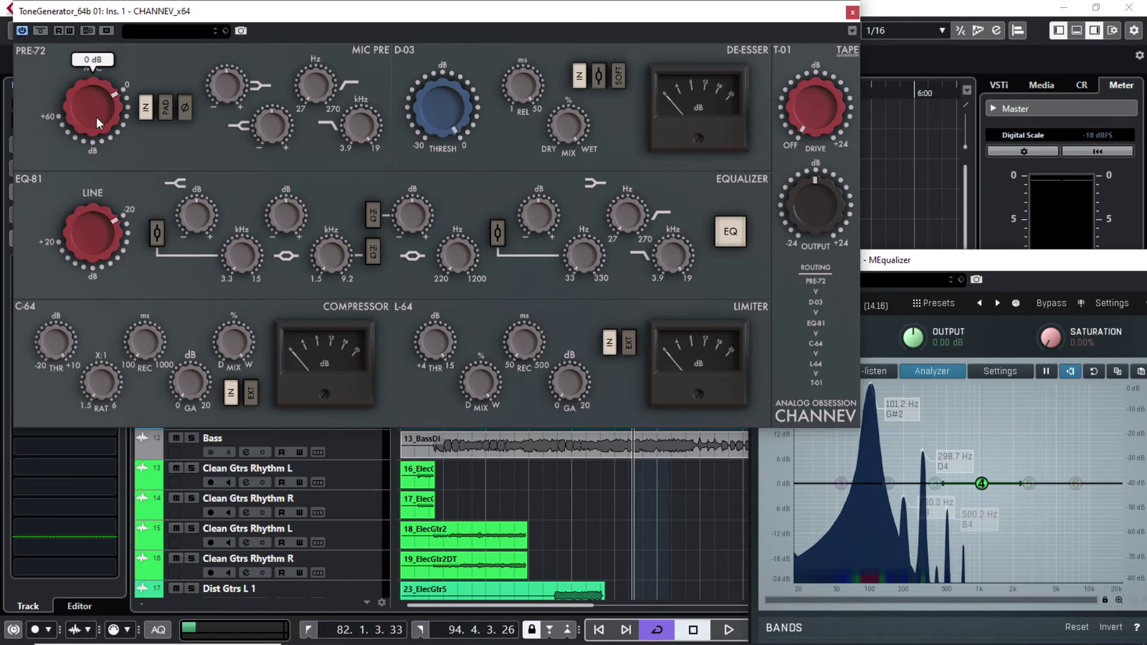
{"action": "left_click_drag", "start_coordinate": [92, 118], "coordinate": [71, 102]}
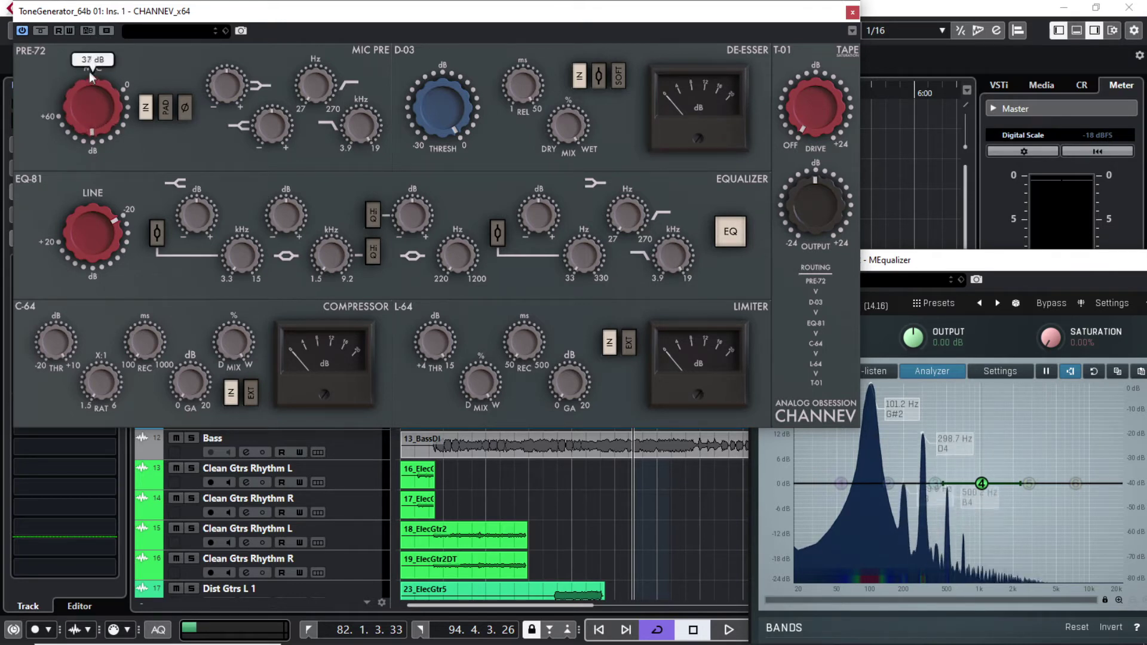
{"action": "left_click_drag", "start_coordinate": [89, 59], "coordinate": [93, 93]}
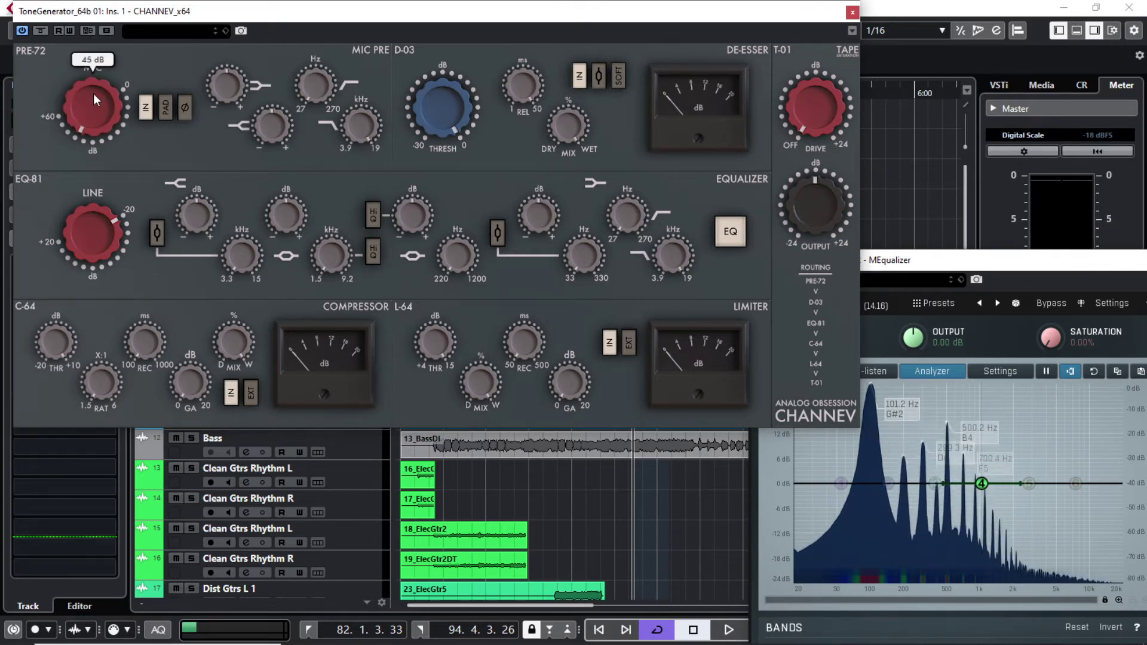
- Adjust the EQ-81's line gain and vary the mic gain around 43 dB, examining the harmonics in MEqualizer's analyzer
{"action": "mouse_move", "coordinate": [94, 127]}
{"action": "left_click_drag", "start_coordinate": [93, 127], "coordinate": [95, 191]}
{"action": "mouse_move", "coordinate": [96, 252]}
{"action": "left_mouse_down"}
{"action": "mouse_move", "coordinate": [92, 205]}
{"action": "mouse_move", "coordinate": [95, 242]}
{"action": "left_mouse_up"}
{"action": "mouse_move", "coordinate": [84, 135]}
{"action": "left_click_drag", "start_coordinate": [95, 59], "coordinate": [84, 81]}
{"action": "mouse_move", "coordinate": [84, 123]}
{"action": "left_mouse_down"}
{"action": "mouse_move", "coordinate": [85, 141]}
{"action": "mouse_move", "coordinate": [99, 125]}
{"action": "left_mouse_up"}
{"action": "left_click", "coordinate": [98, 126]}
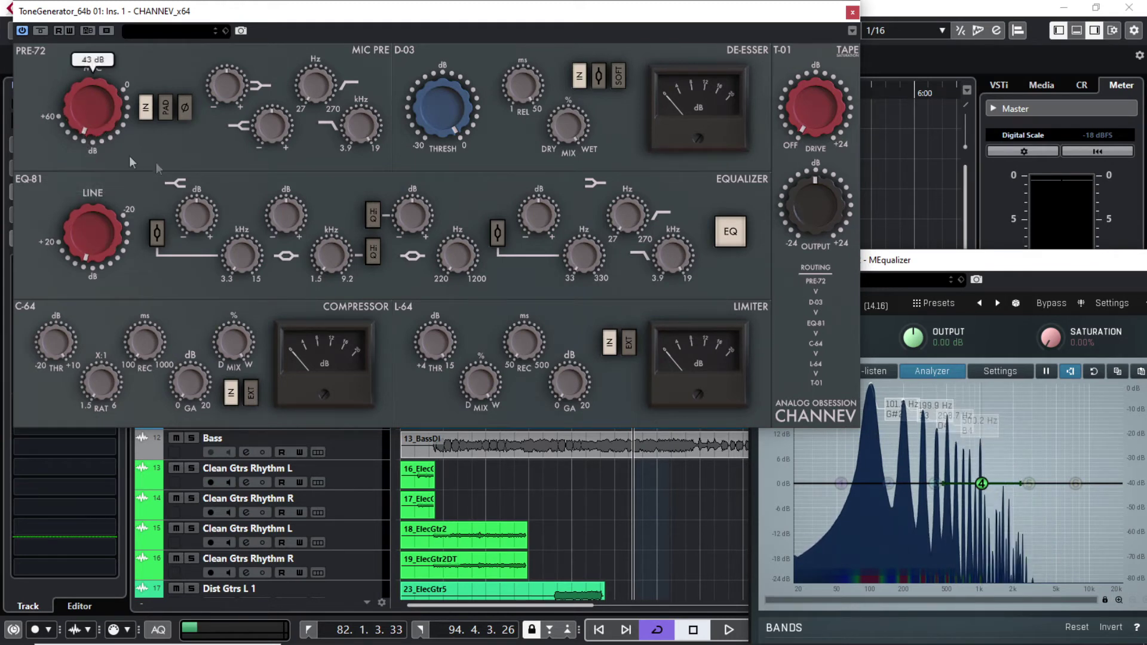
{"action": "left_click_drag", "start_coordinate": [94, 129], "coordinate": [88, 124]}
- Examine the harmonics added by the T-01 tape drive and by lower thresholds on the C-64 compressor and L-64 limiter
{"action": "left_click_drag", "start_coordinate": [802, 117], "coordinate": [804, 150]}
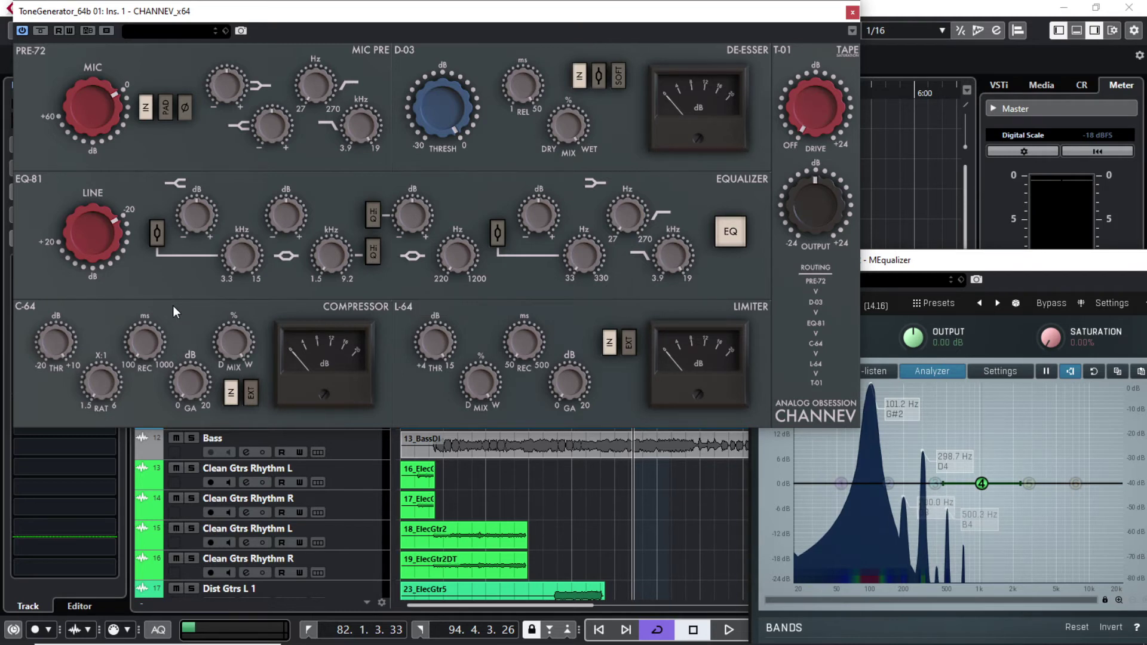
{"action": "left_click_drag", "start_coordinate": [56, 349], "coordinate": [54, 414]}
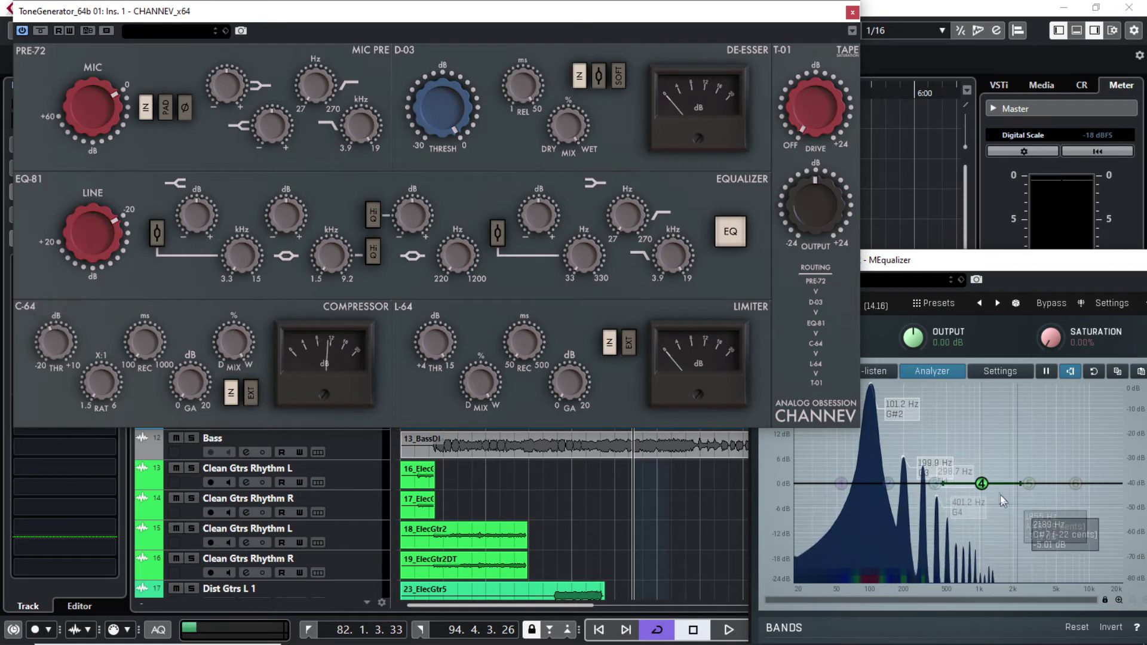
{"action": "left_click_drag", "start_coordinate": [435, 346], "coordinate": [431, 417]}
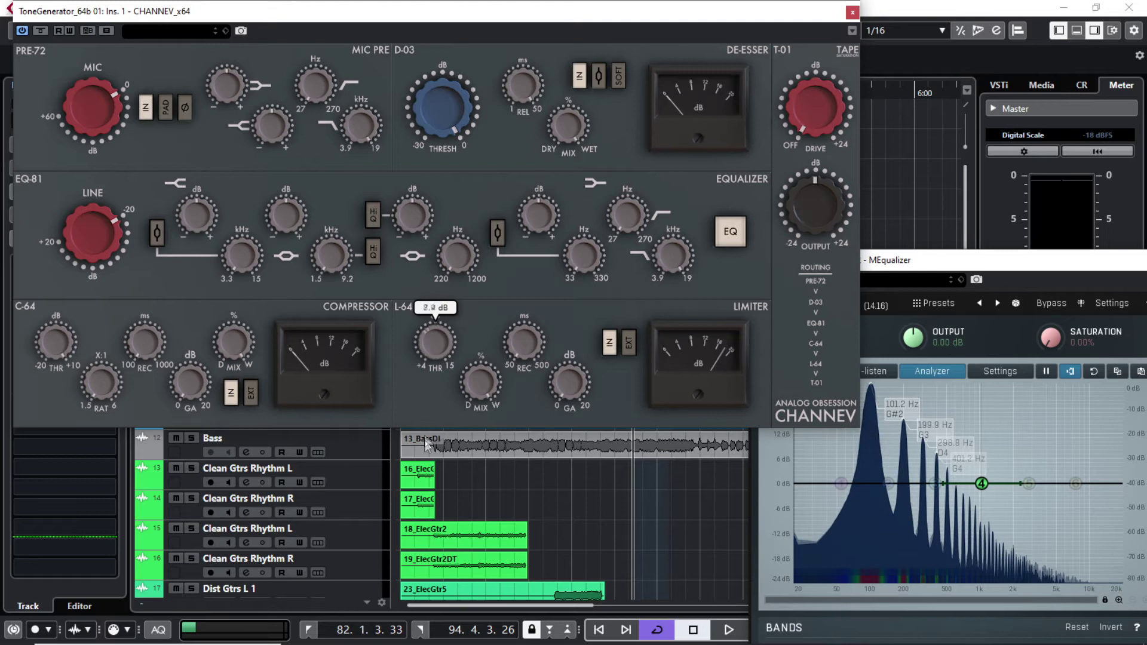
{"action": "left_click_drag", "start_coordinate": [97, 109], "coordinate": [98, 128]}
{"action": "left_click_drag", "start_coordinate": [816, 108], "coordinate": [816, 138]}
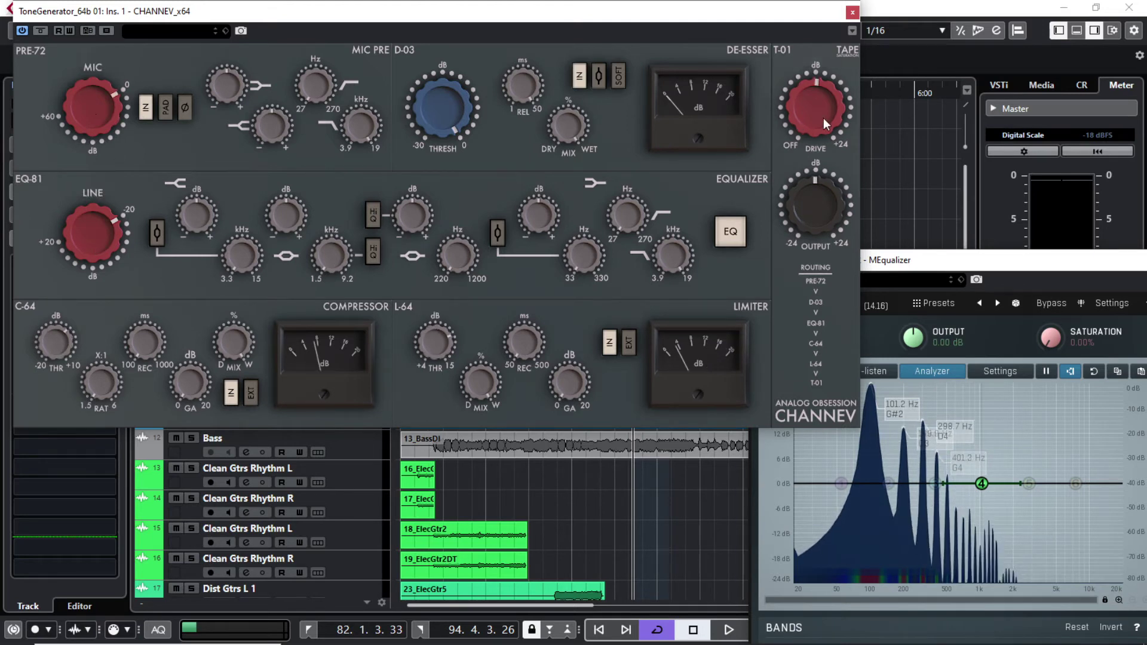
{"action": "scroll", "coordinate": [61, 351], "scroll_direction": "up", "scroll_amount": 5}
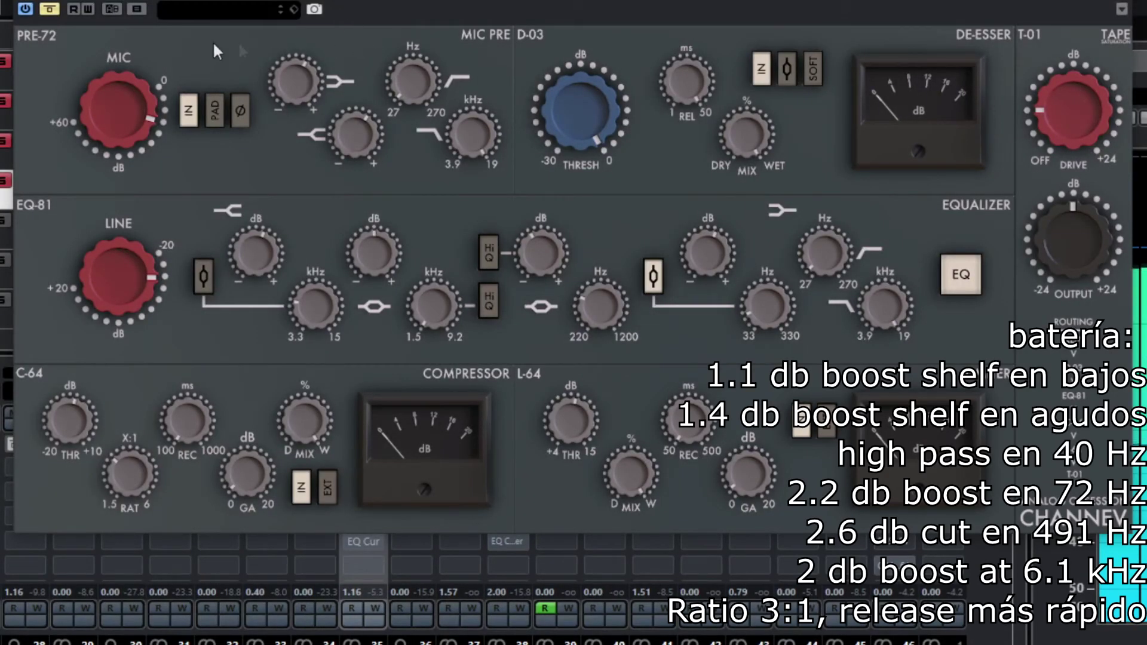
- Take CHANNEV out of bypass on the drums and toggle its EQ section to compare the sound
{"action": "left_click", "coordinate": [51, 10]}
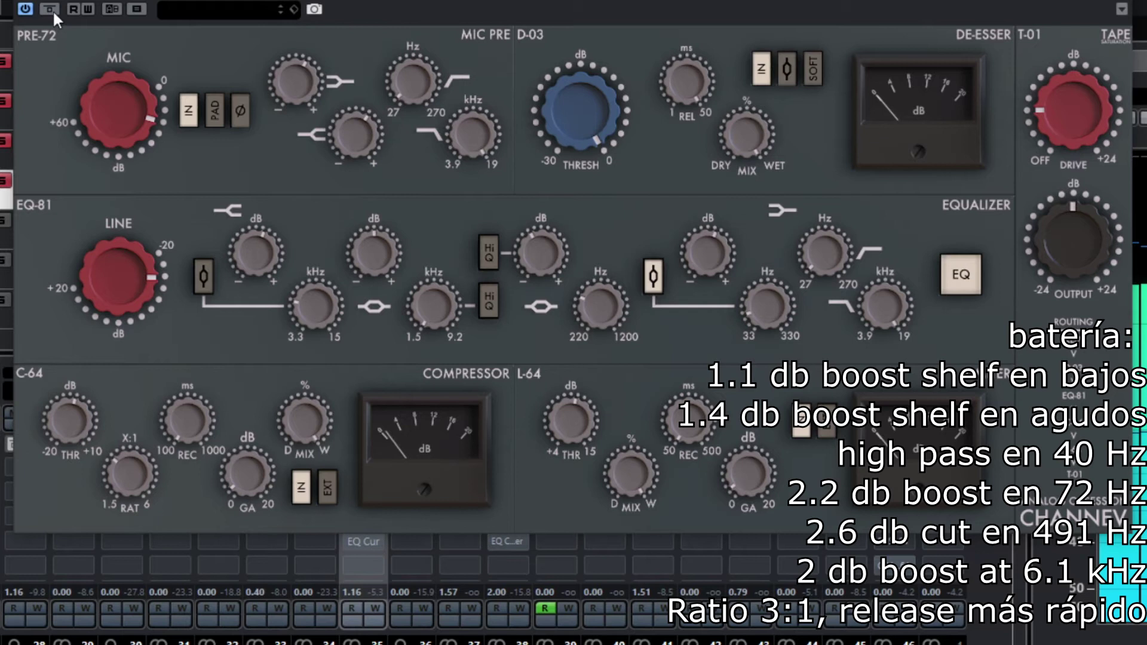
{"action": "mouse_move", "coordinate": [279, 247]}
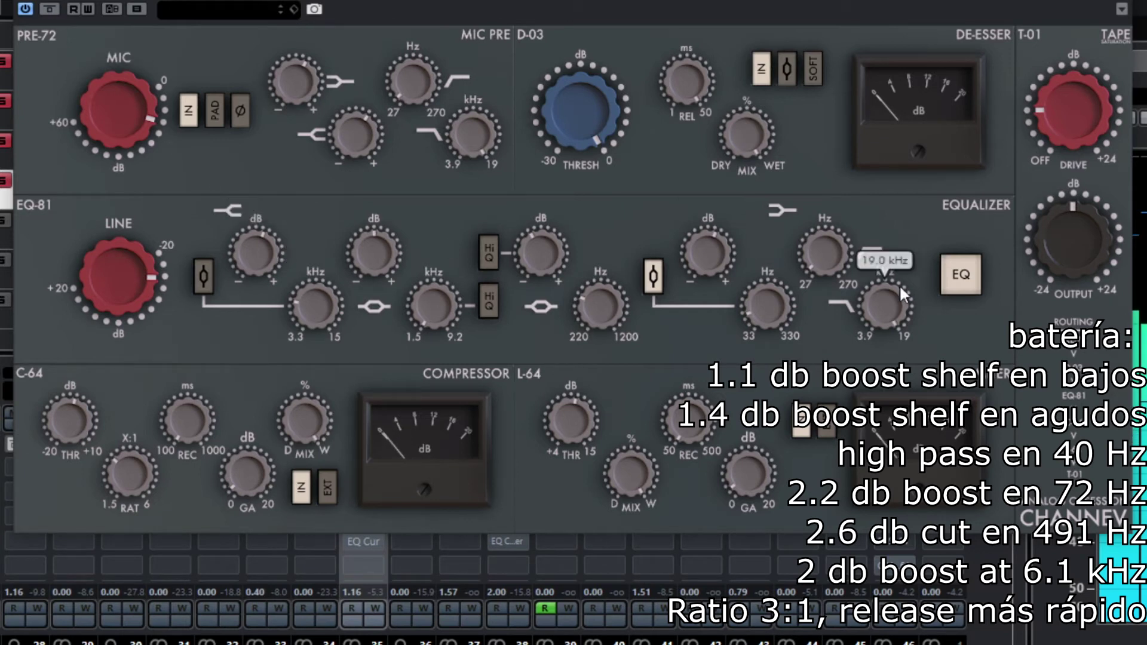
{"action": "left_click", "coordinate": [953, 280]}
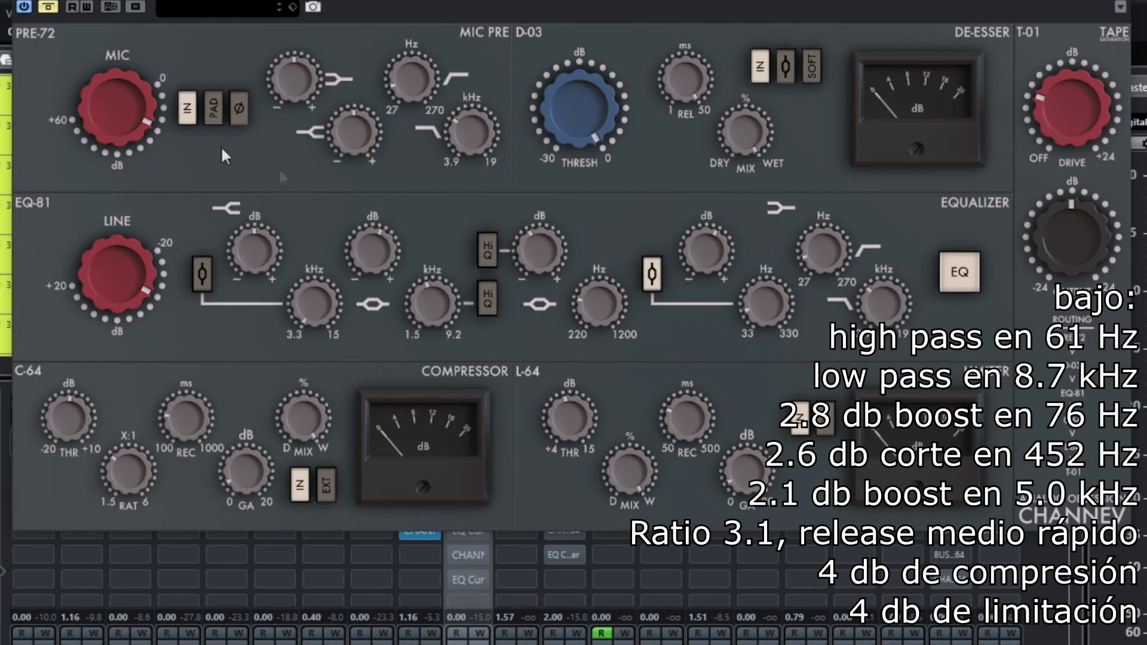
- Compare the bass with CHANNEV bypassed and active, and with its EQ section off and on
{"action": "left_click", "coordinate": [50, 8]}
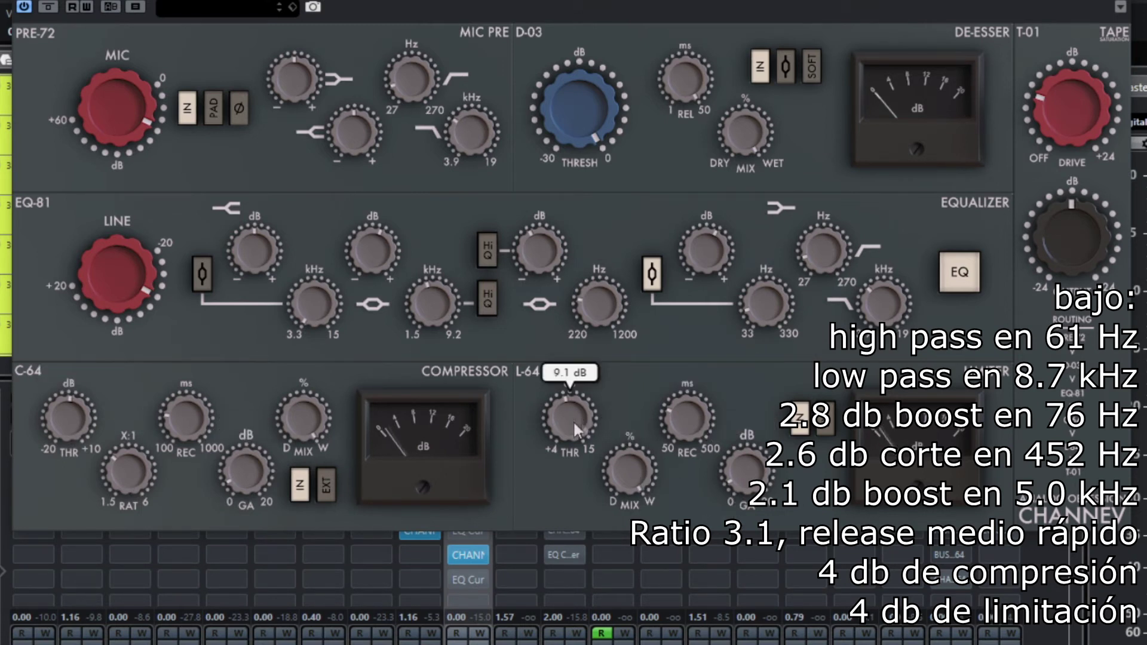
{"action": "left_click", "coordinate": [951, 277]}
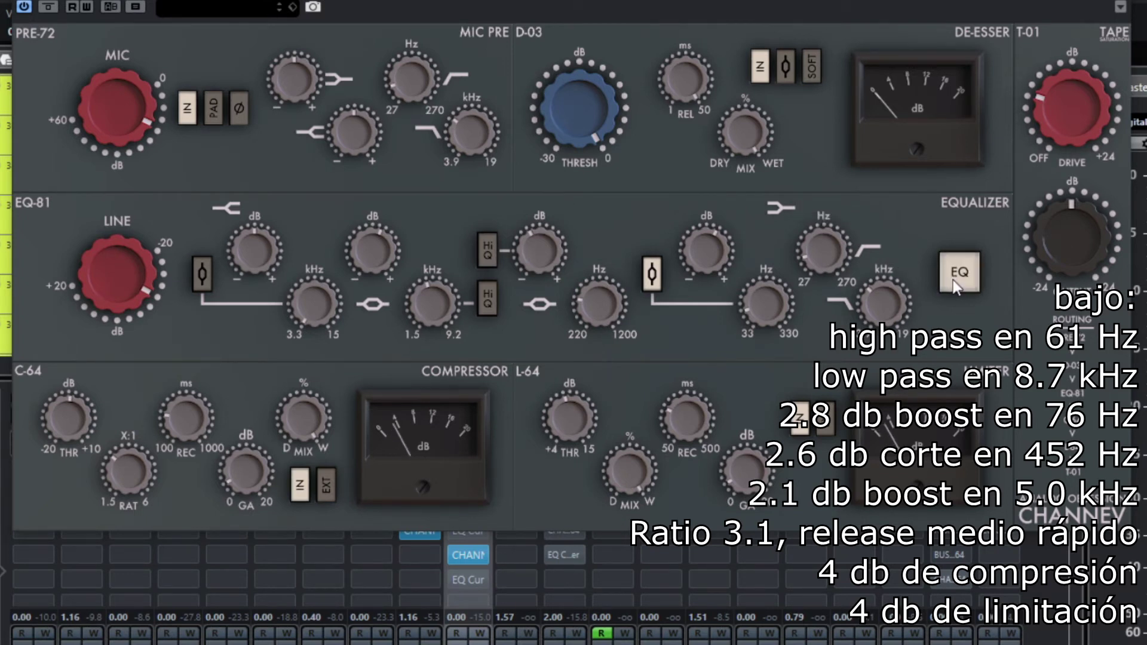
{"action": "left_click", "coordinate": [952, 277]}
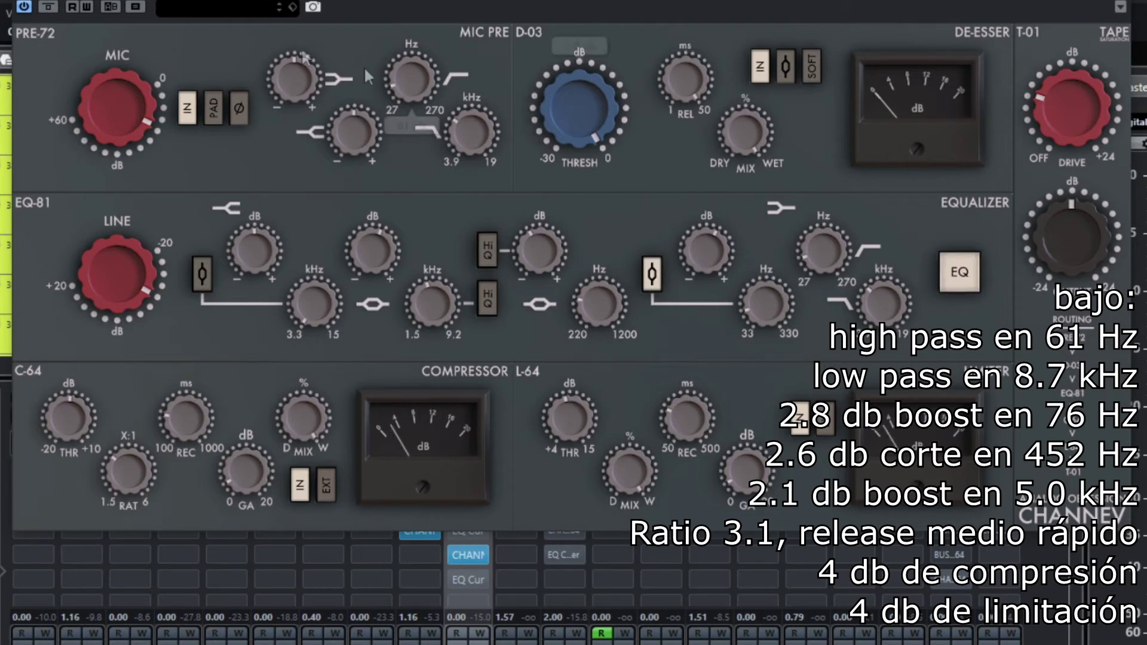
{"action": "left_click", "coordinate": [46, 7]}
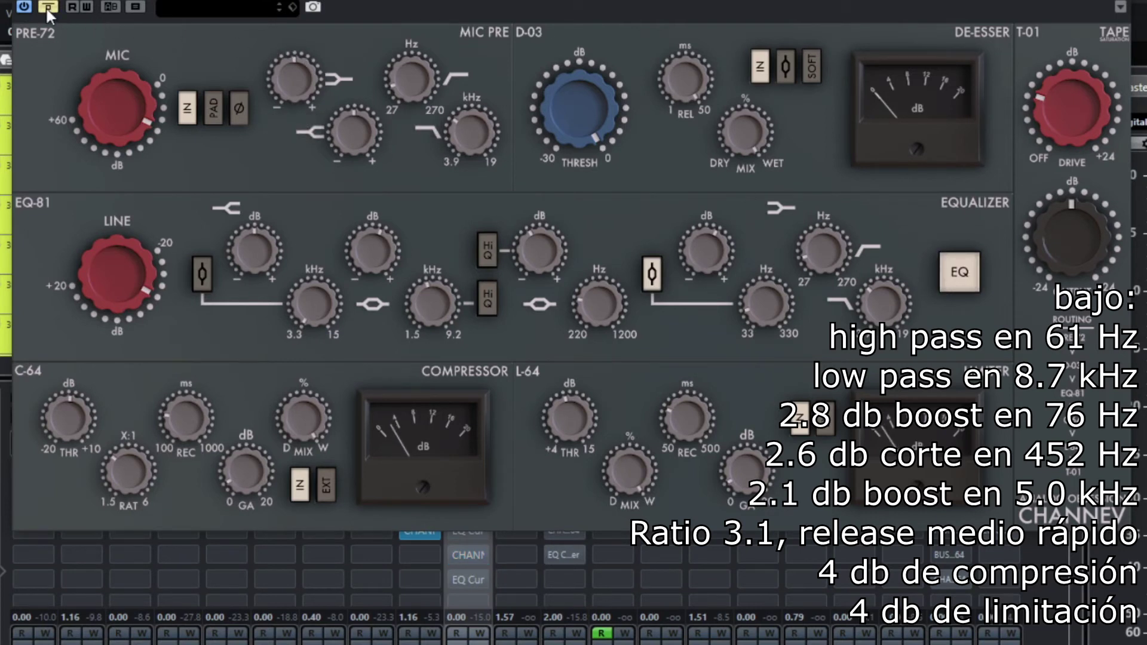
{"action": "left_click", "coordinate": [46, 7]}
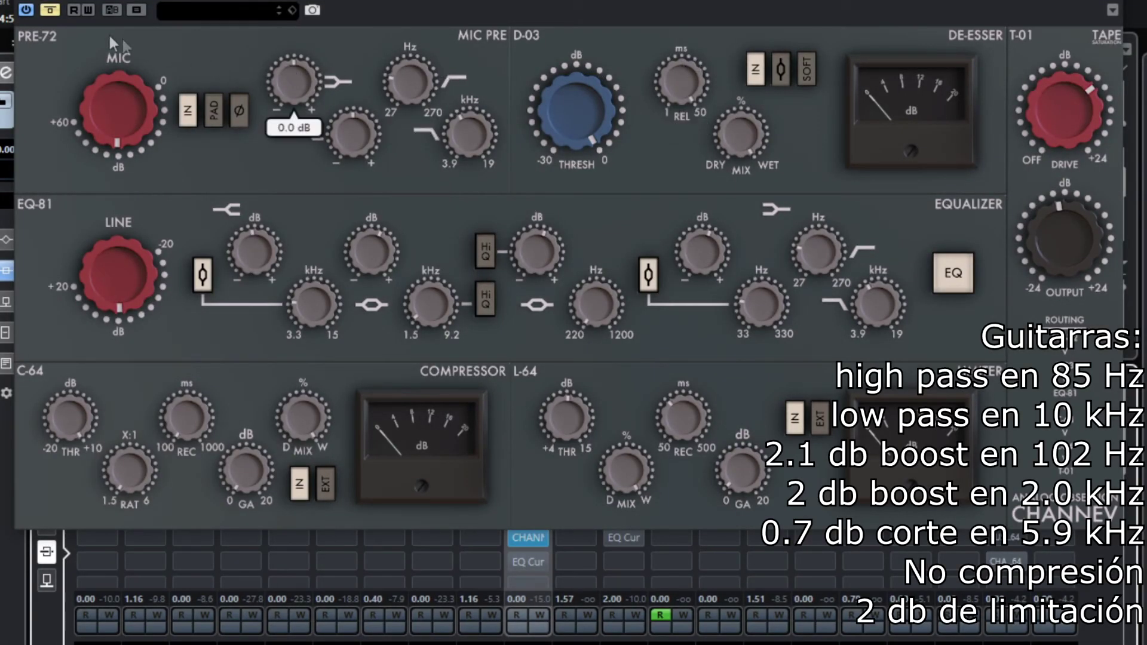
- Compare the guitars with CHANNEV bypassed and active, and toggle its EQ section
{"action": "left_click", "coordinate": [51, 10]}
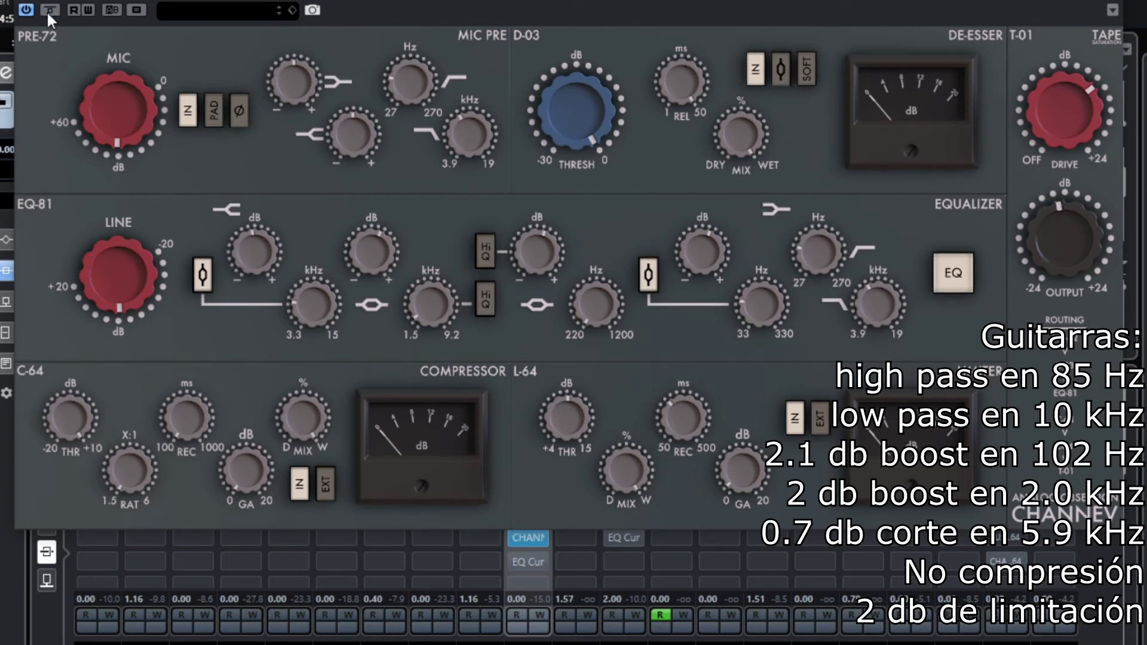
{"action": "left_click", "coordinate": [956, 276]}
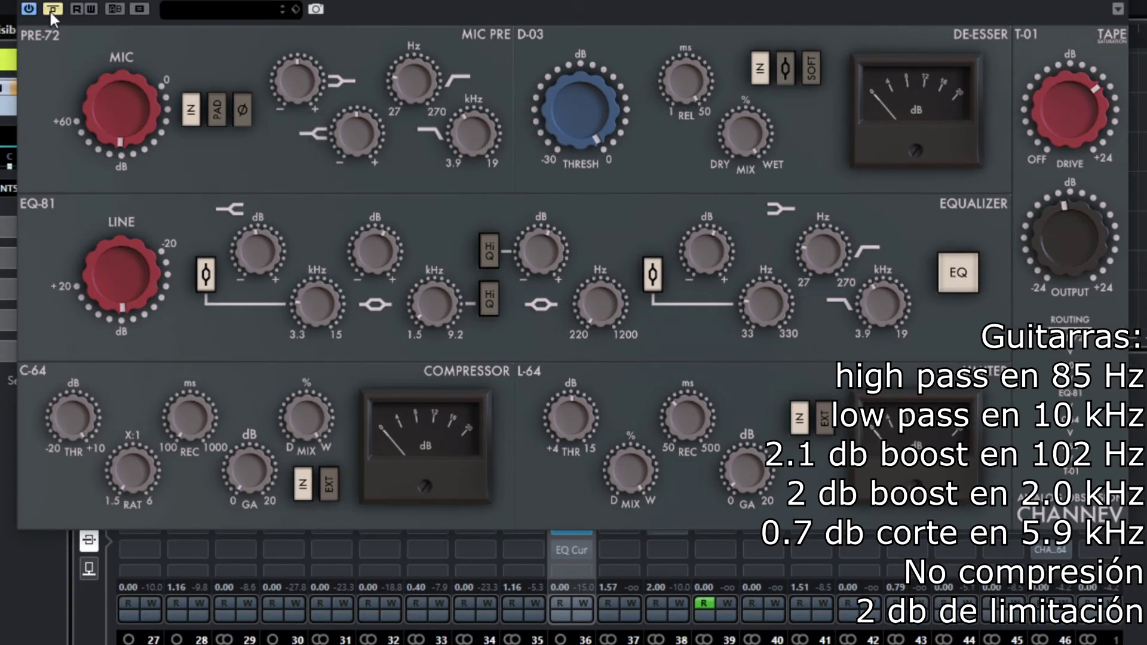
{"action": "left_click", "coordinate": [707, 251]}
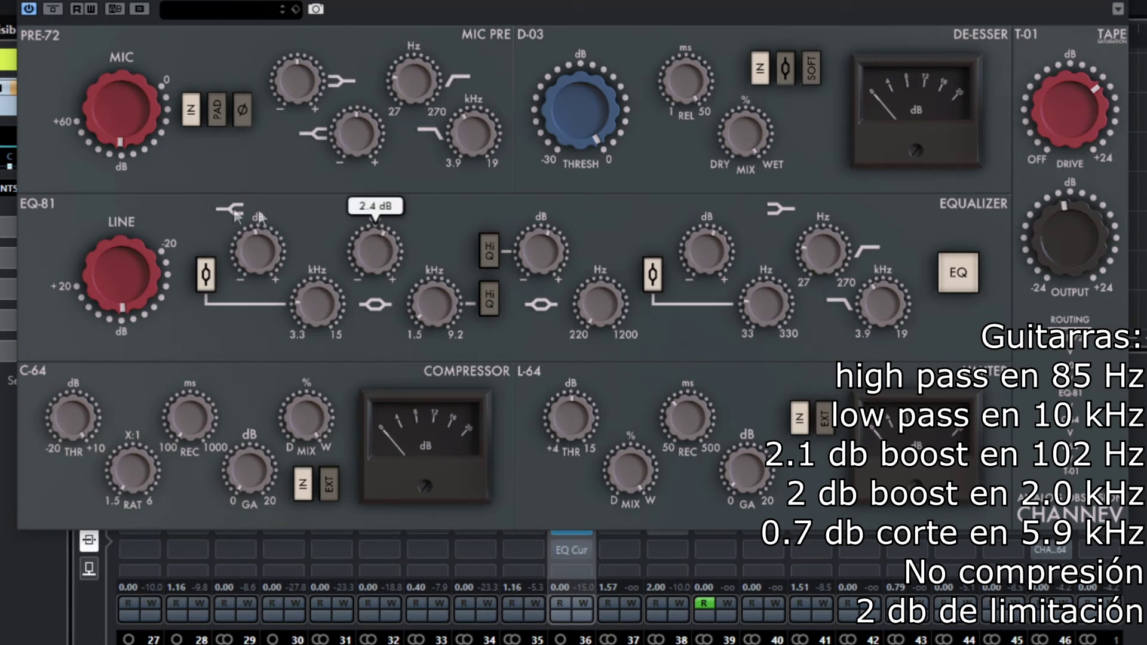
{"action": "left_click", "coordinate": [51, 9]}
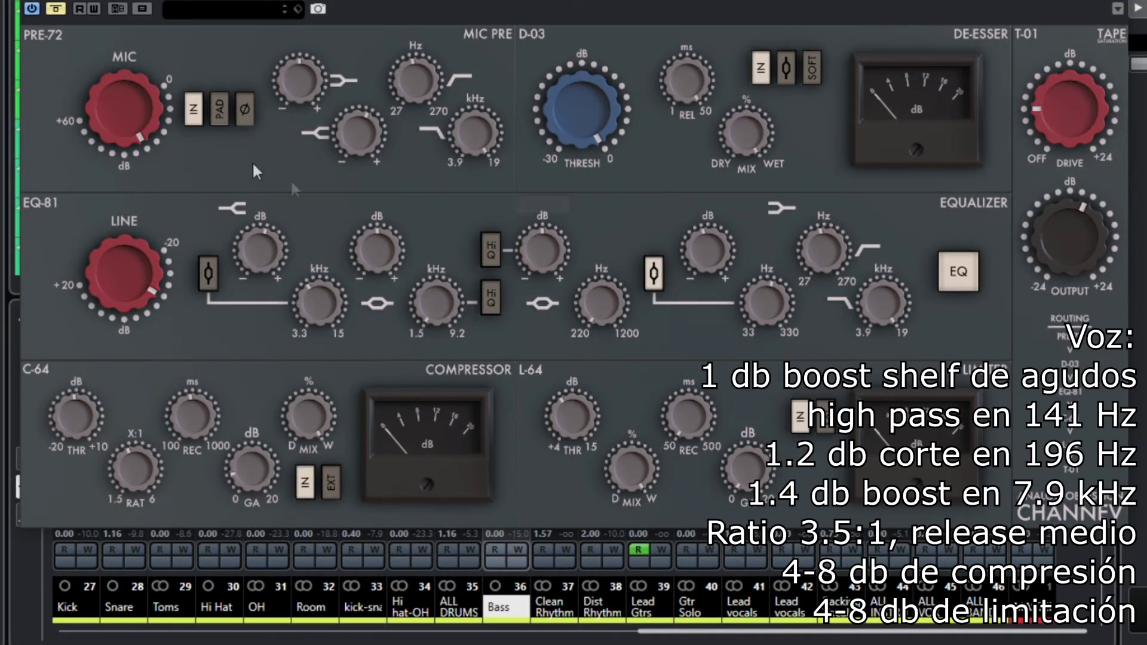
- Compare the vocals with CHANNEV bypassed and active
{"action": "left_click", "coordinate": [55, 10]}
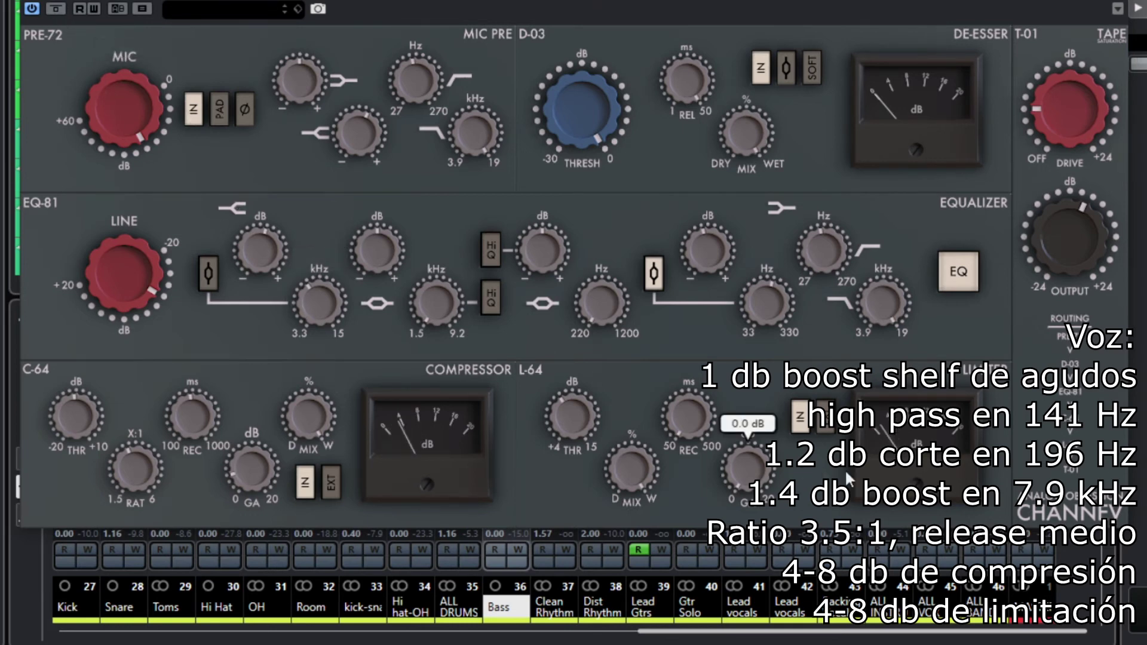
{"action": "left_click", "coordinate": [54, 13]}
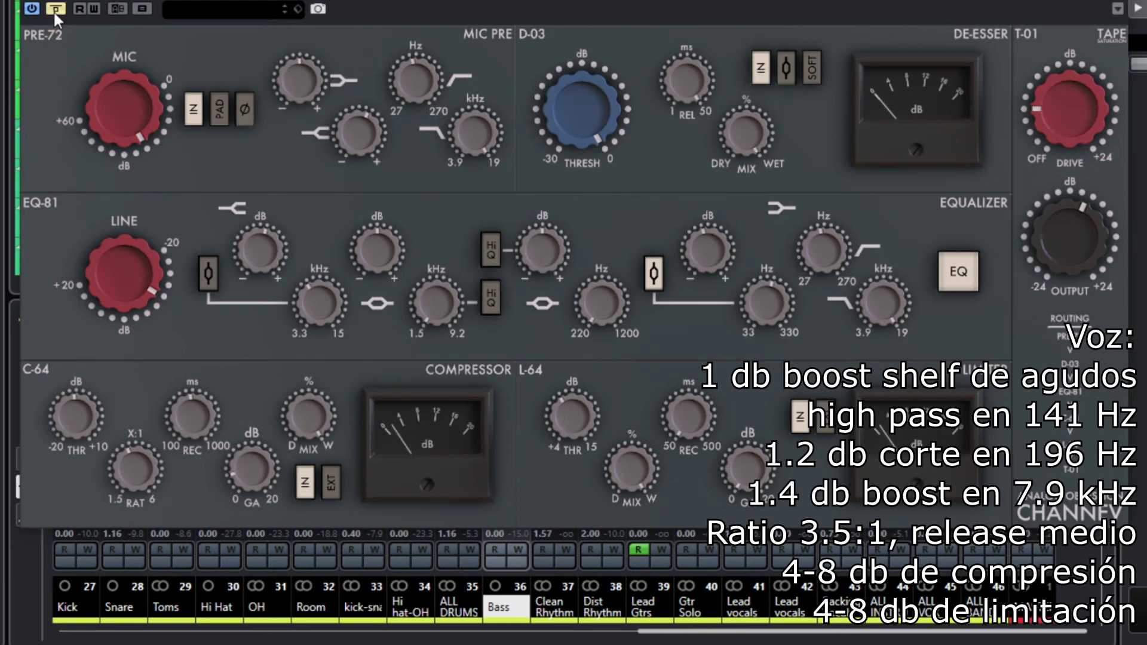
{"action": "left_click", "coordinate": [55, 9]}
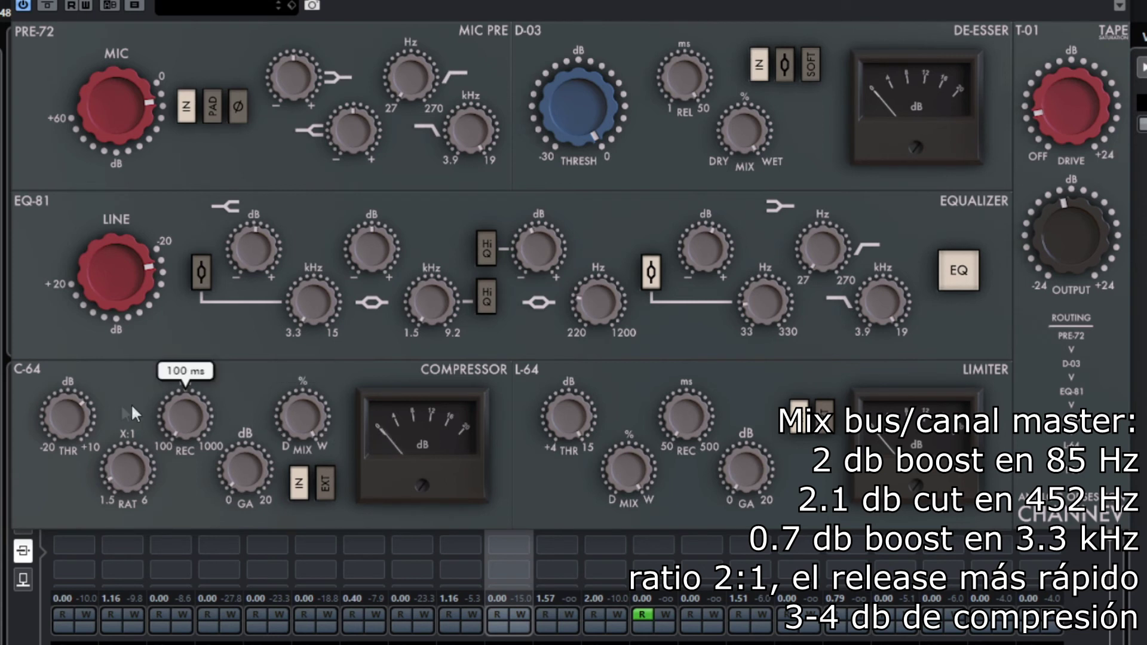
- Compare the mix bus with CHANNEV bypassed and active, and switch off its EQ section
{"action": "mouse_move", "coordinate": [130, 470]}
{"action": "left_click", "coordinate": [49, 4]}
{"action": "left_click", "coordinate": [49, 3]}
{"action": "left_click", "coordinate": [962, 272]}
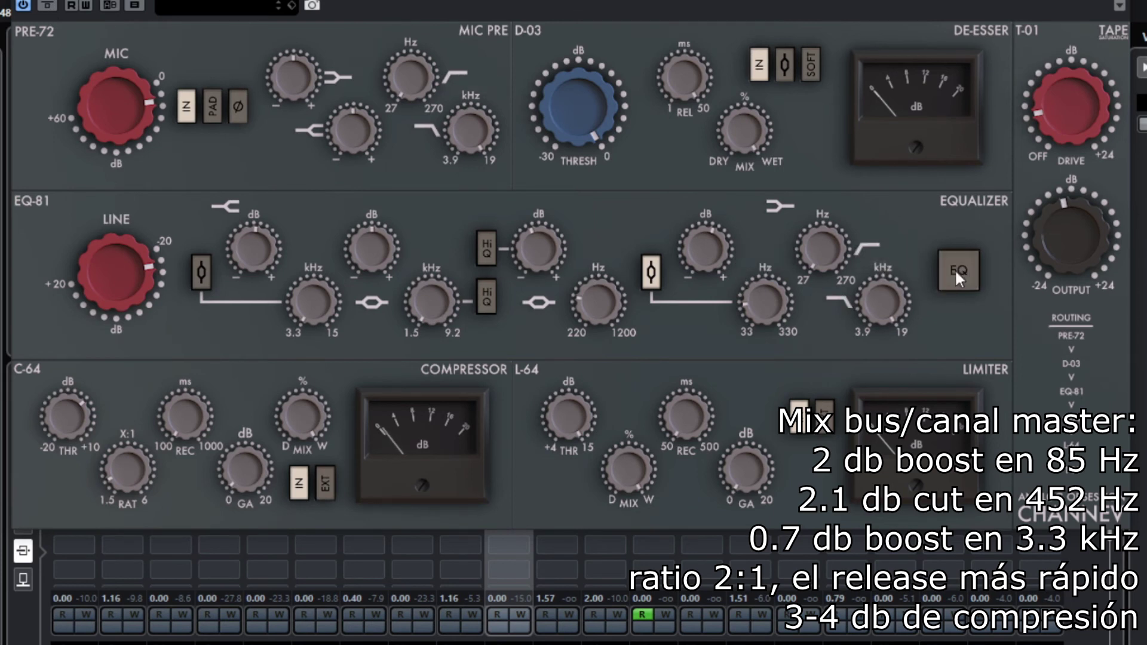